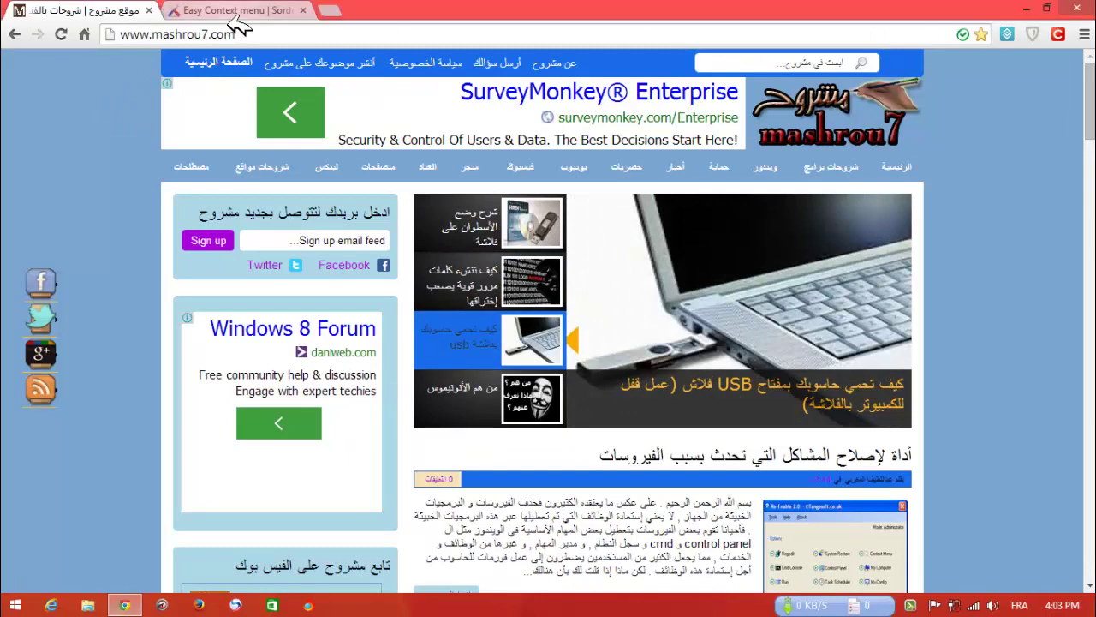
- Download ec_menu.zip from the Easy Context Menu page on sordum.org, then minimize the browser
{"action": "left_click", "coordinate": [240, 17]}
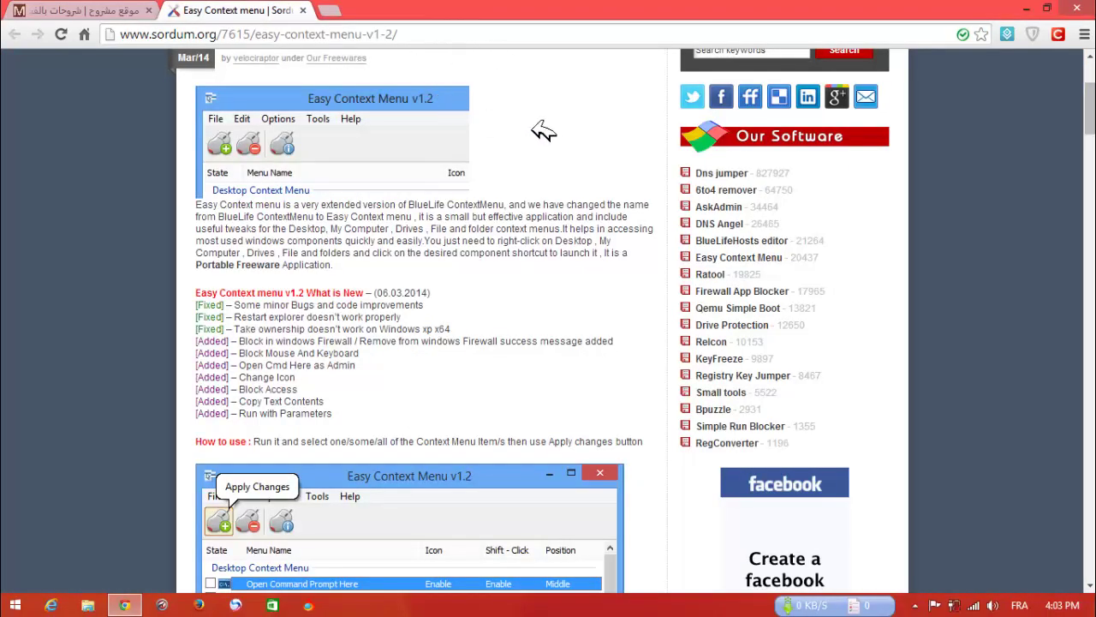
{"action": "scroll", "coordinate": [548, 322], "scroll_direction": "down", "scroll_amount": 6}
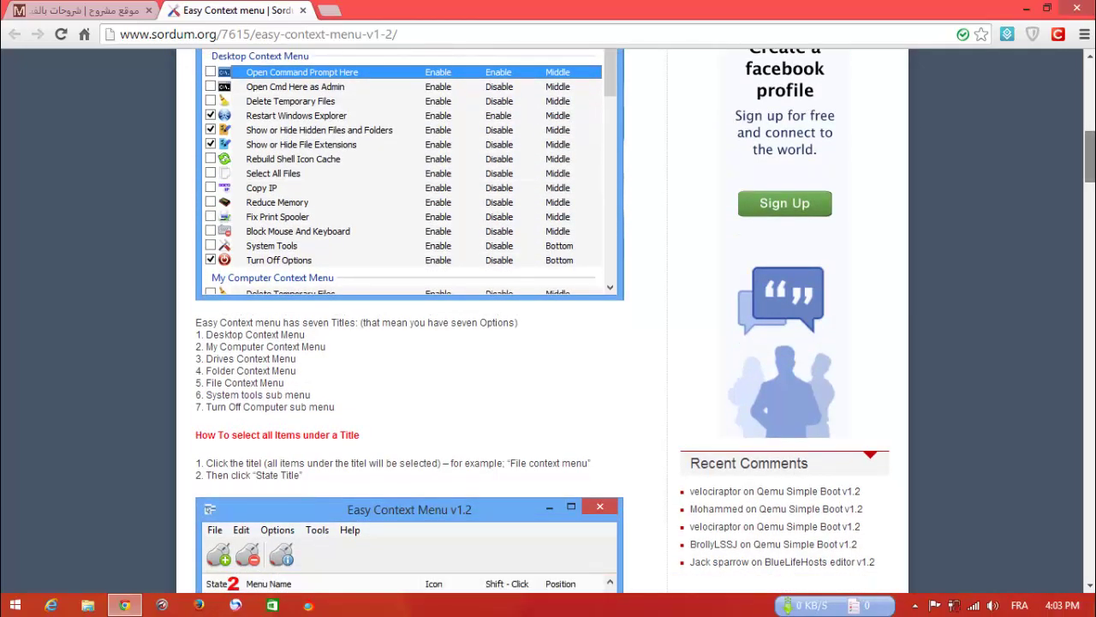
{"action": "scroll", "coordinate": [548, 321], "scroll_direction": "down", "scroll_amount": 10}
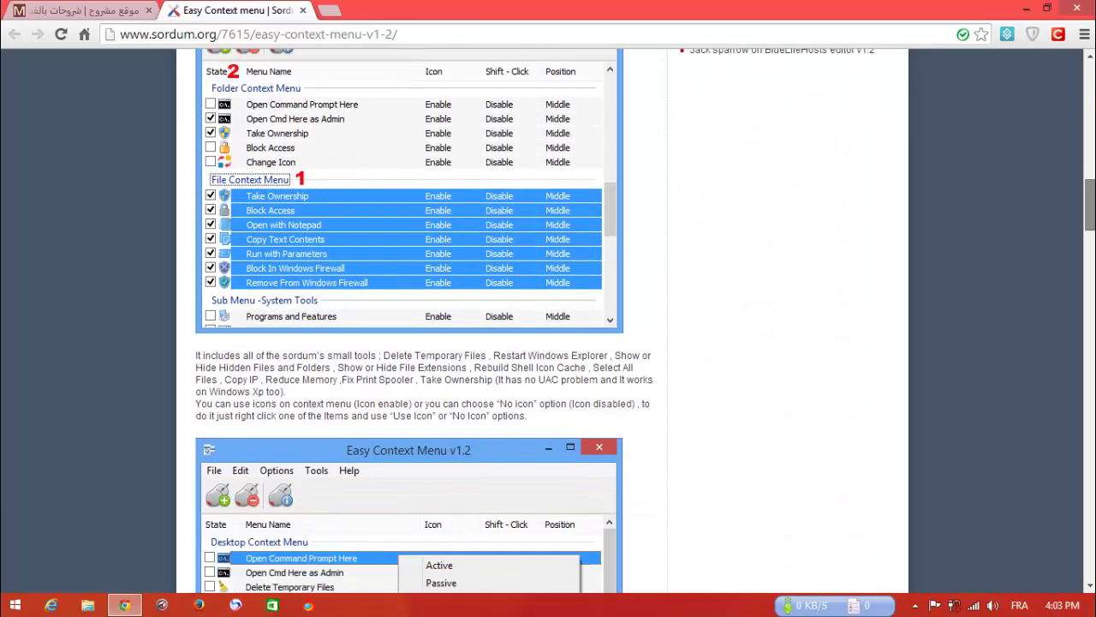
{"action": "scroll", "coordinate": [548, 321], "scroll_direction": "down", "scroll_amount": 15}
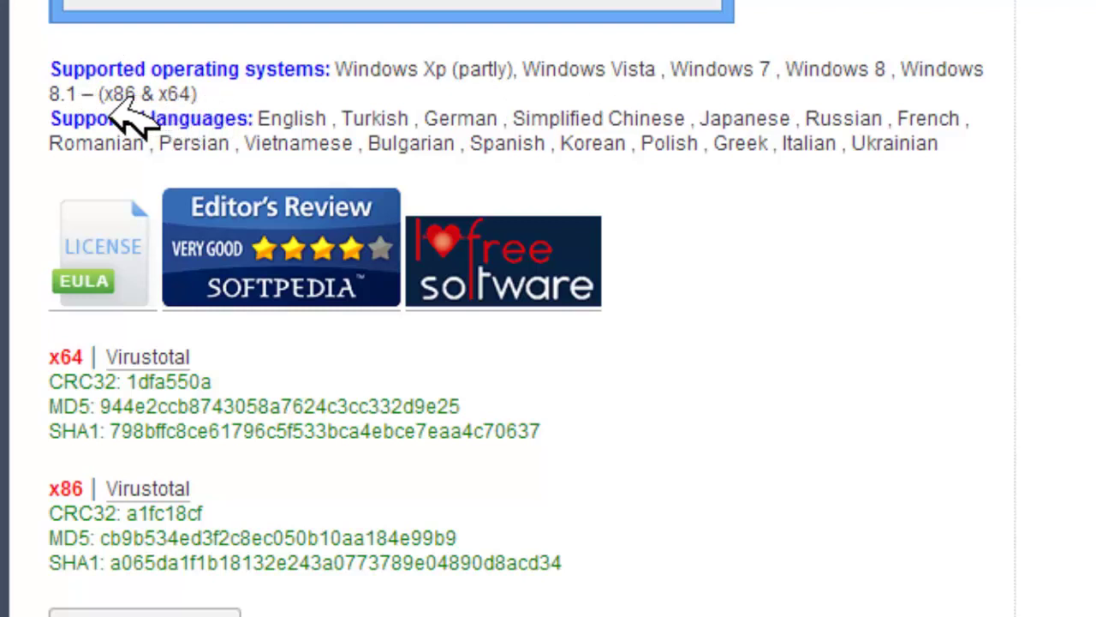
{"action": "scroll", "coordinate": [227, 112], "scroll_direction": "down", "scroll_amount": 1}
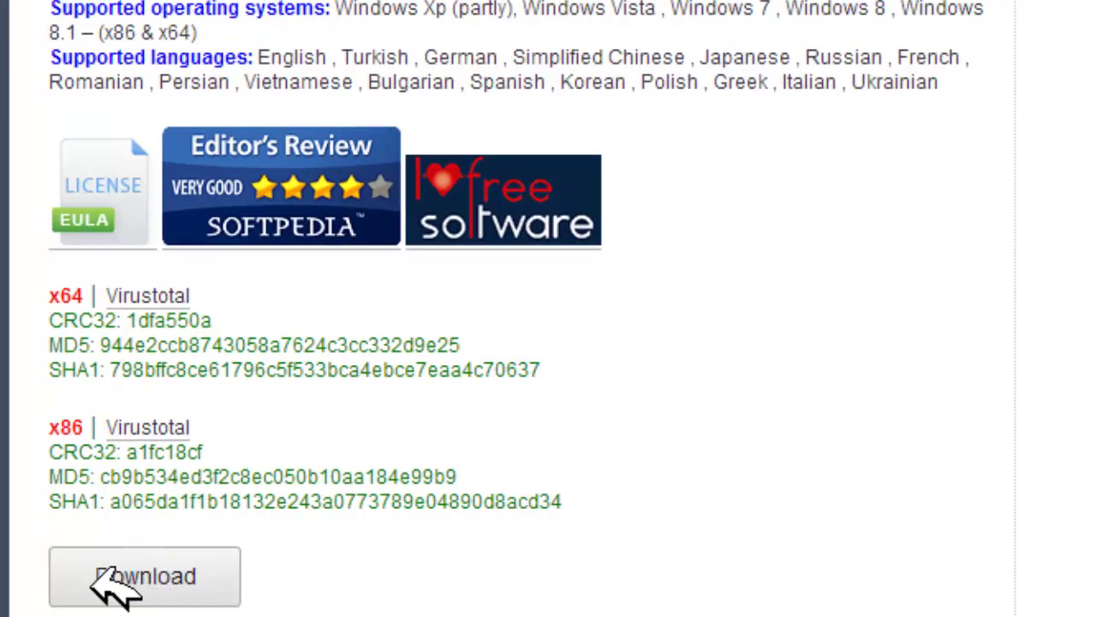
{"action": "left_click", "coordinate": [135, 578]}
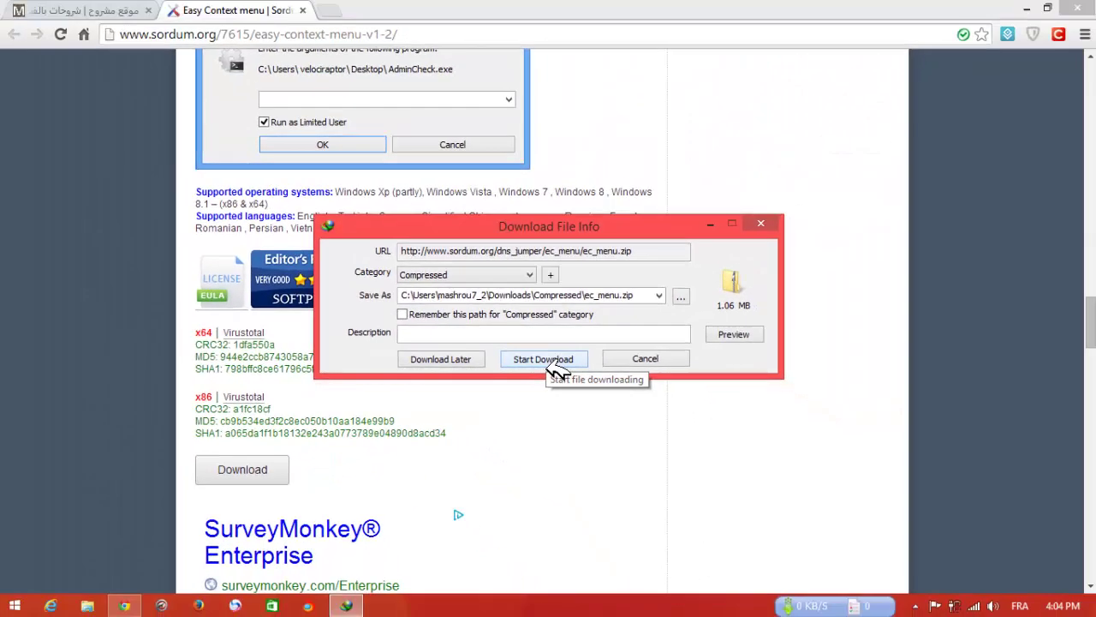
{"action": "left_click", "coordinate": [653, 360]}
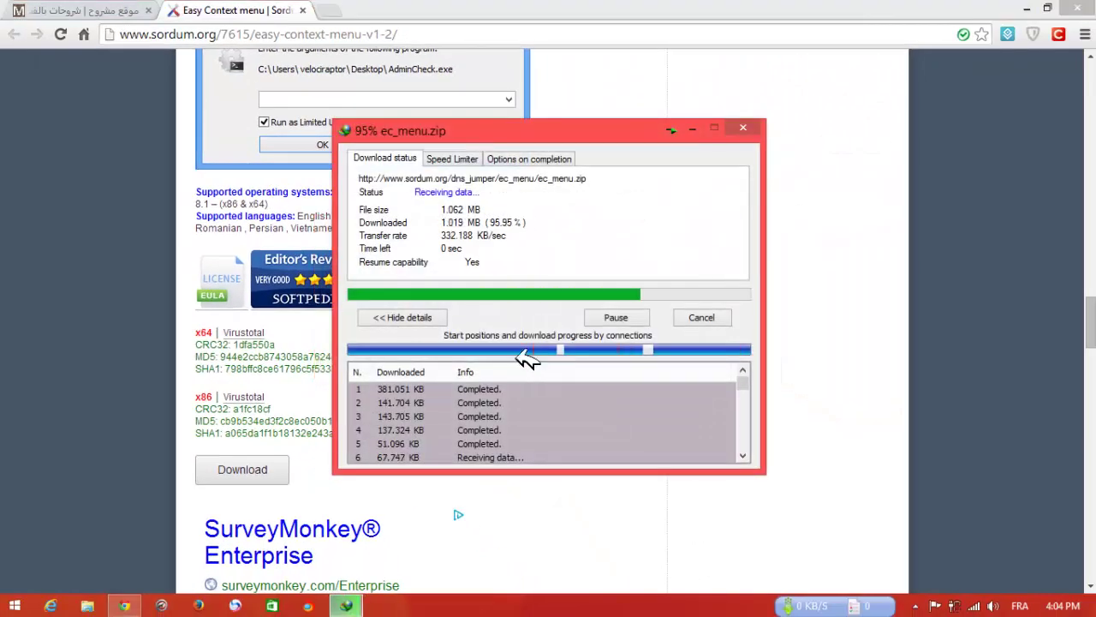
{"action": "left_click", "coordinate": [1029, 11]}
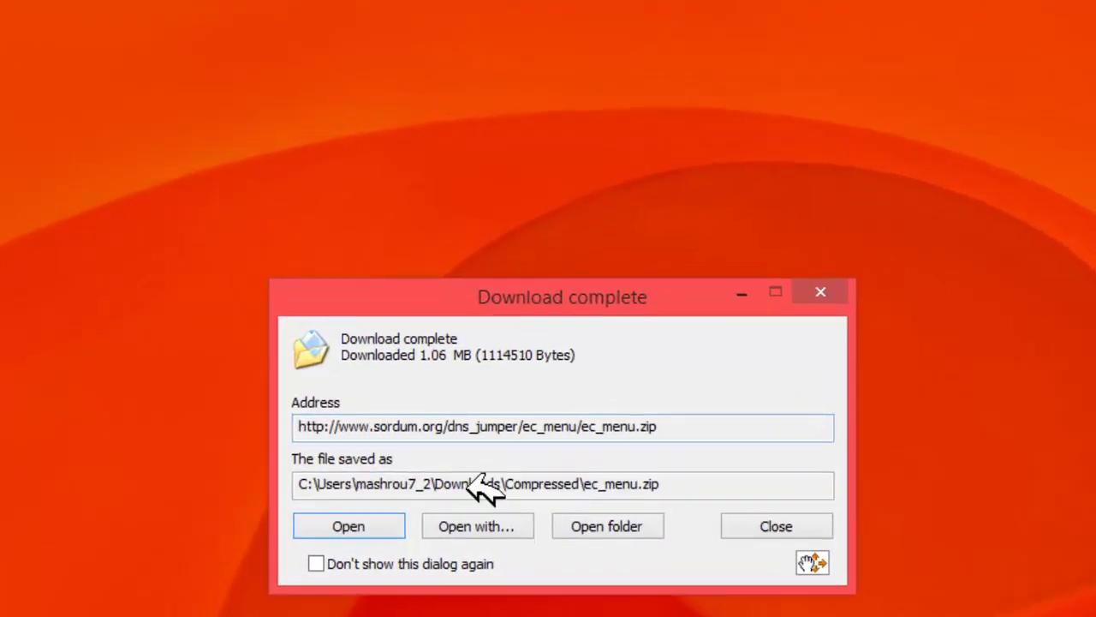
- Open the downloaded ec_menu.zip archive and extract all its files to the ec_menu folder in Downloads\Compressed
{"action": "left_click", "coordinate": [373, 527]}
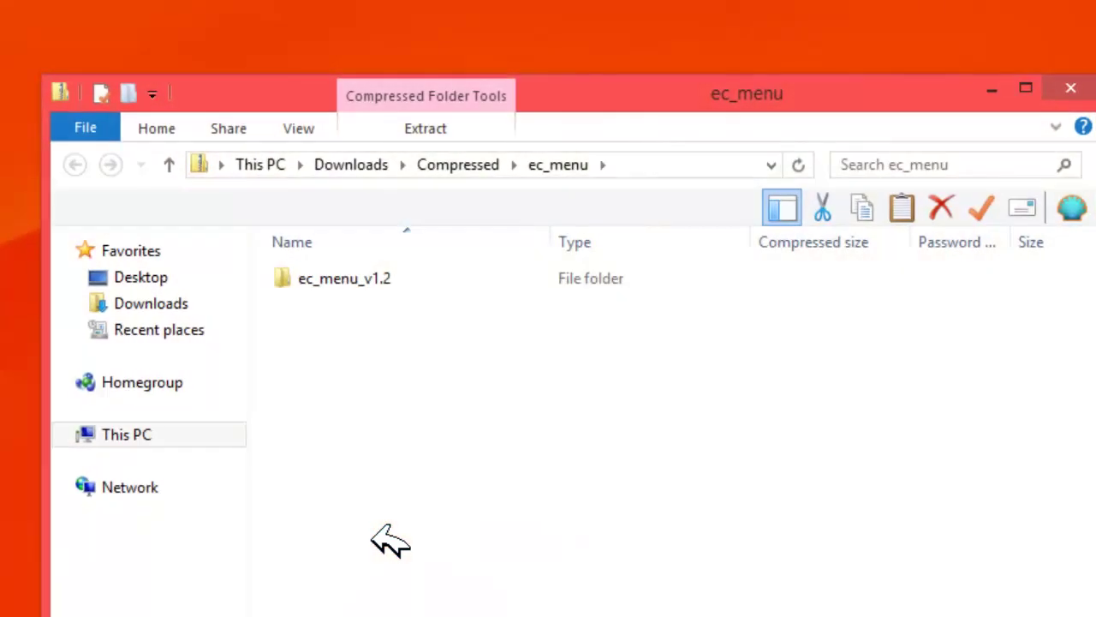
{"action": "double_click", "coordinate": [591, 283]}
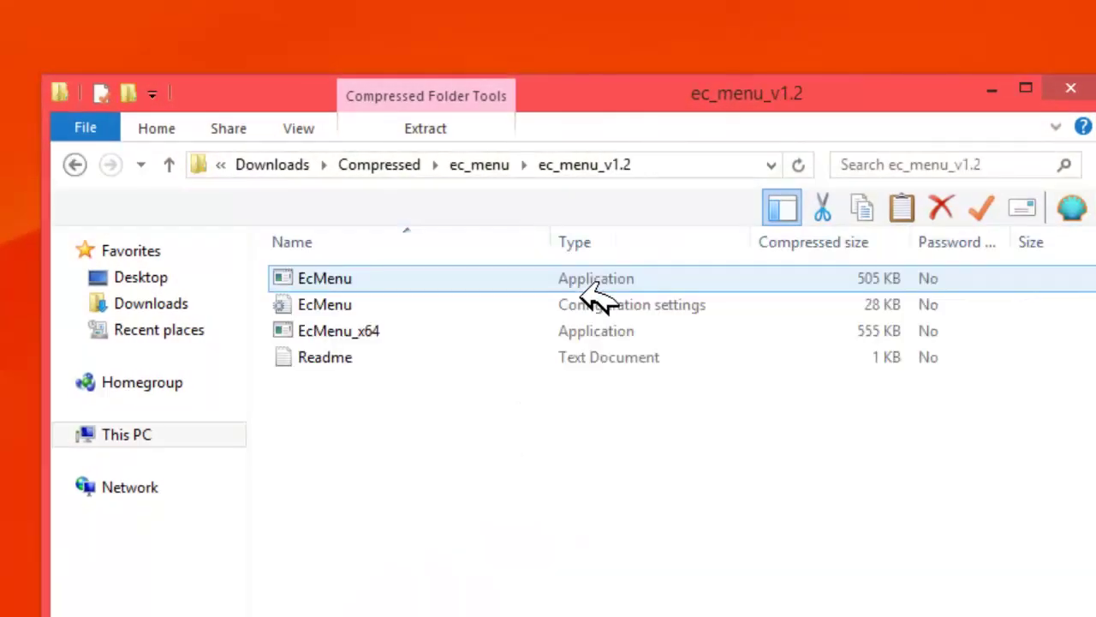
{"action": "left_click", "coordinate": [527, 287]}
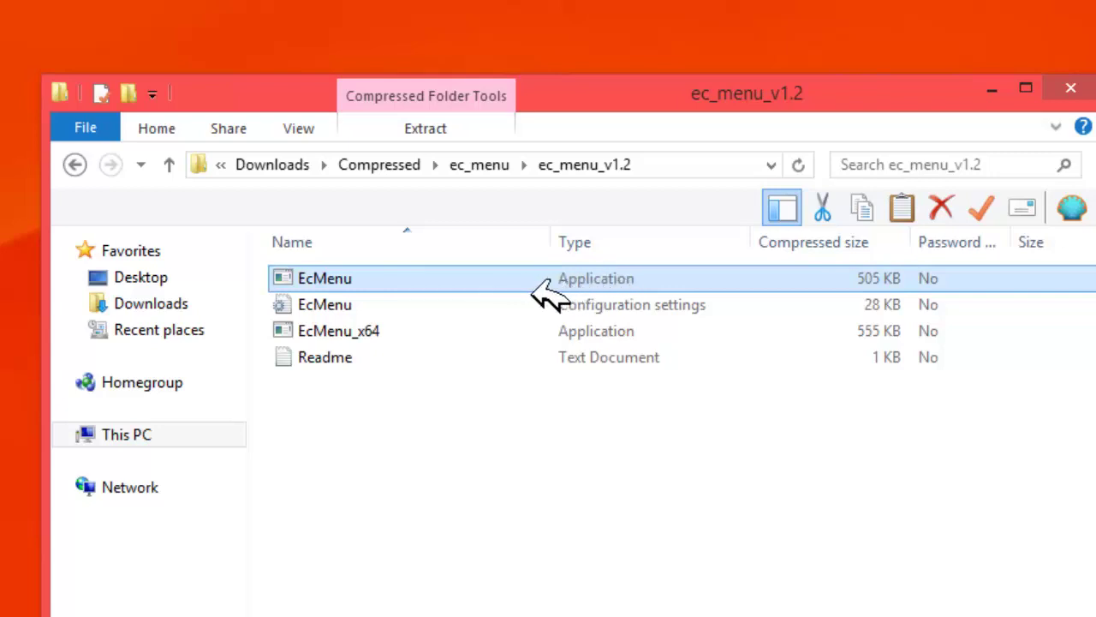
{"action": "double_click", "coordinate": [575, 286]}
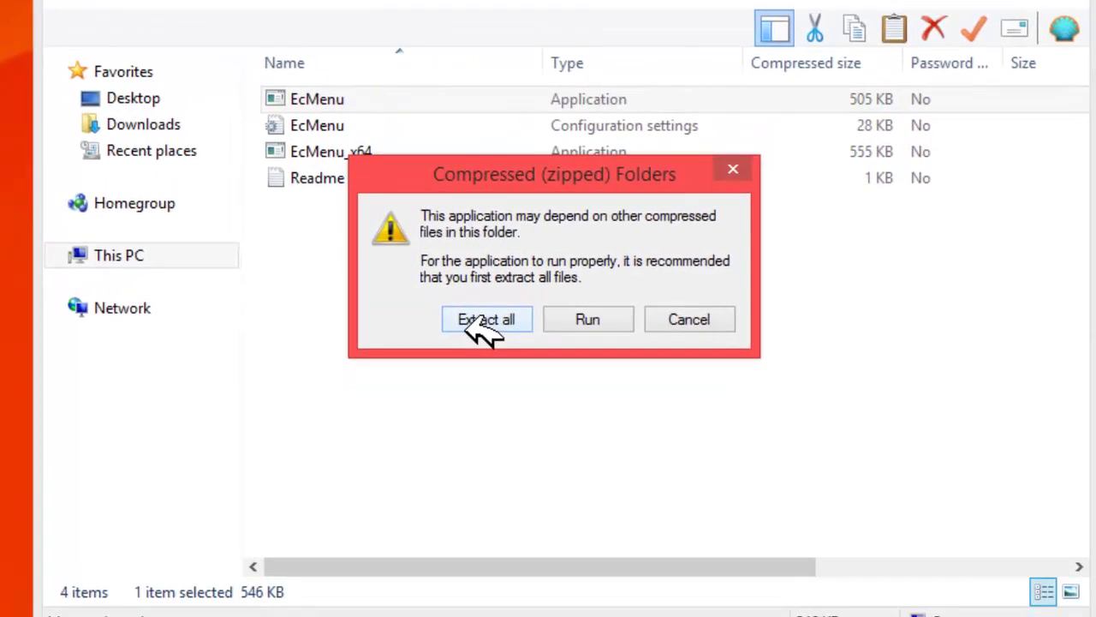
{"action": "left_click", "coordinate": [490, 418]}
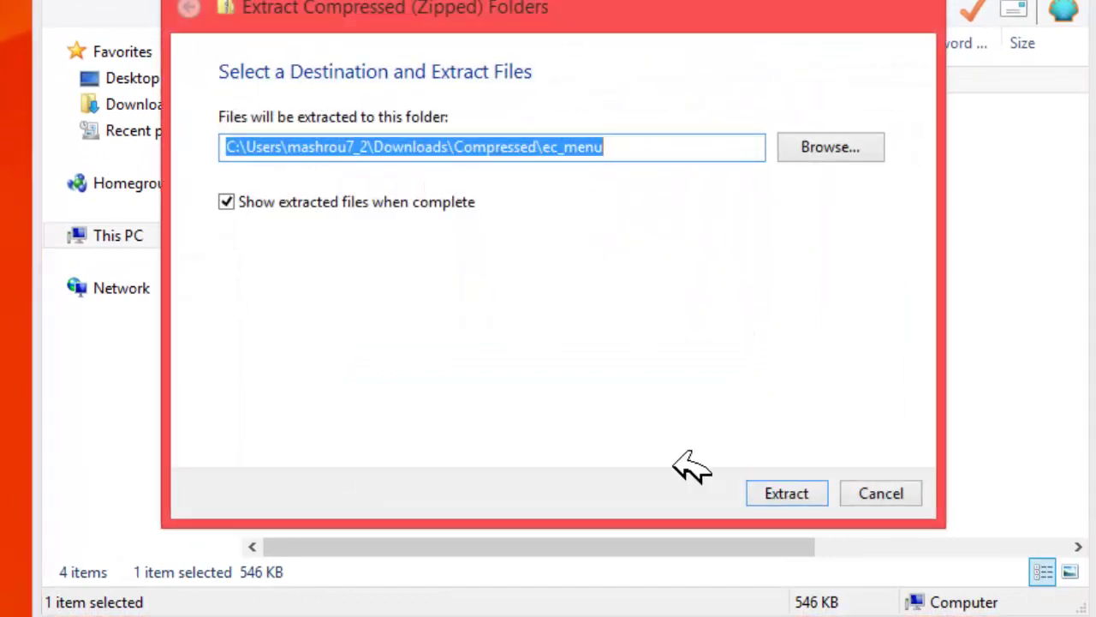
{"action": "left_click", "coordinate": [792, 499]}
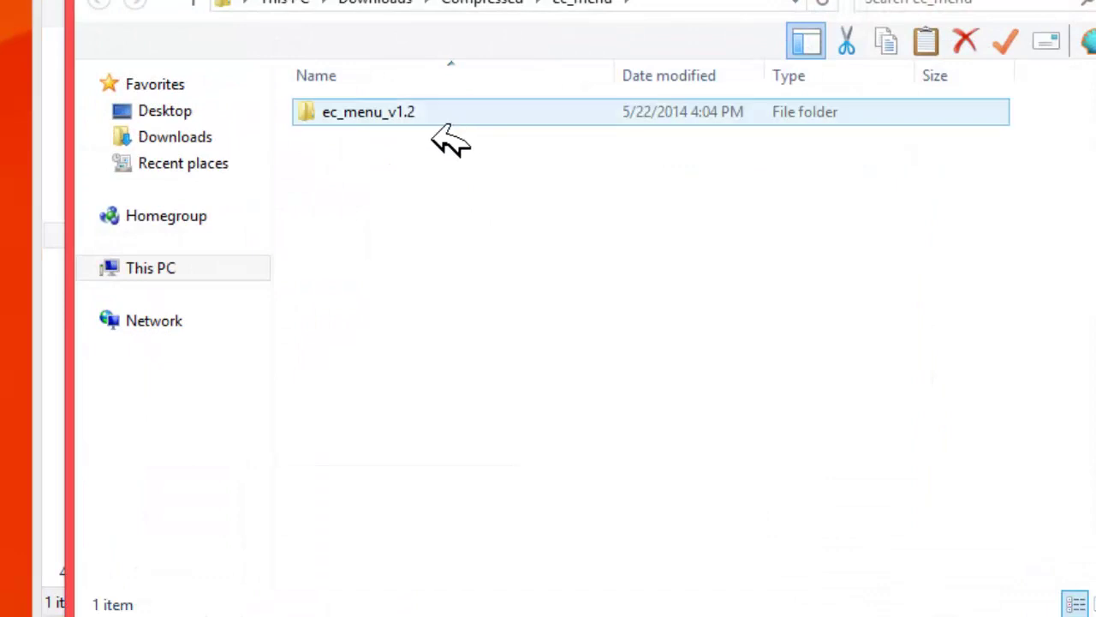
- Launch the EcMenu application from the extracted ec_menu_v1.2 folder
{"action": "double_click", "coordinate": [521, 120]}
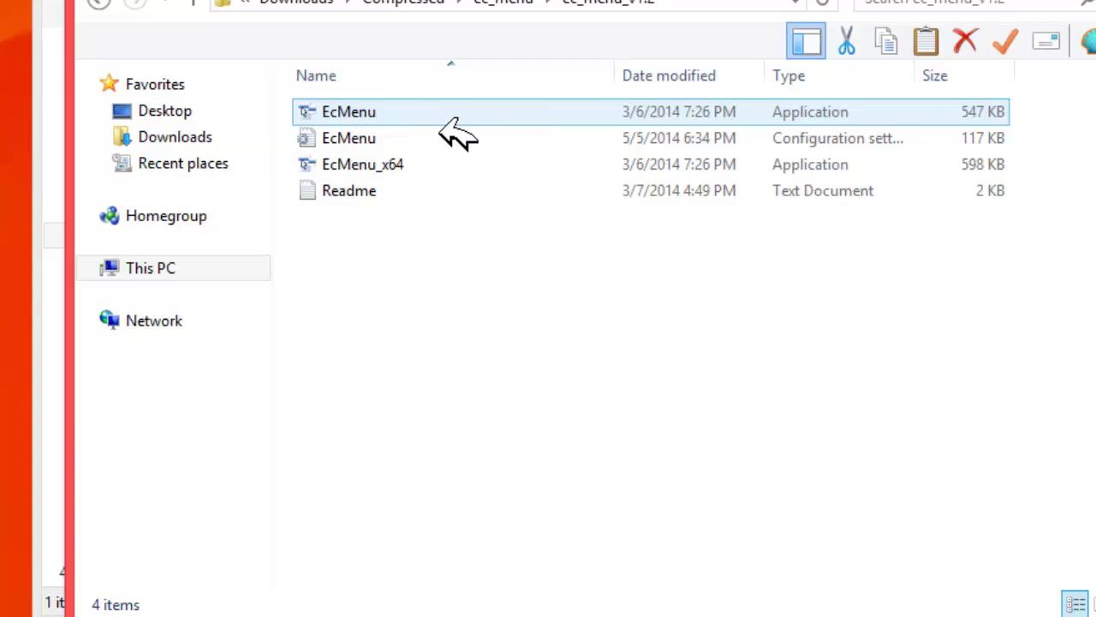
{"action": "left_click", "coordinate": [451, 129]}
{"action": "key", "text": "Return"}
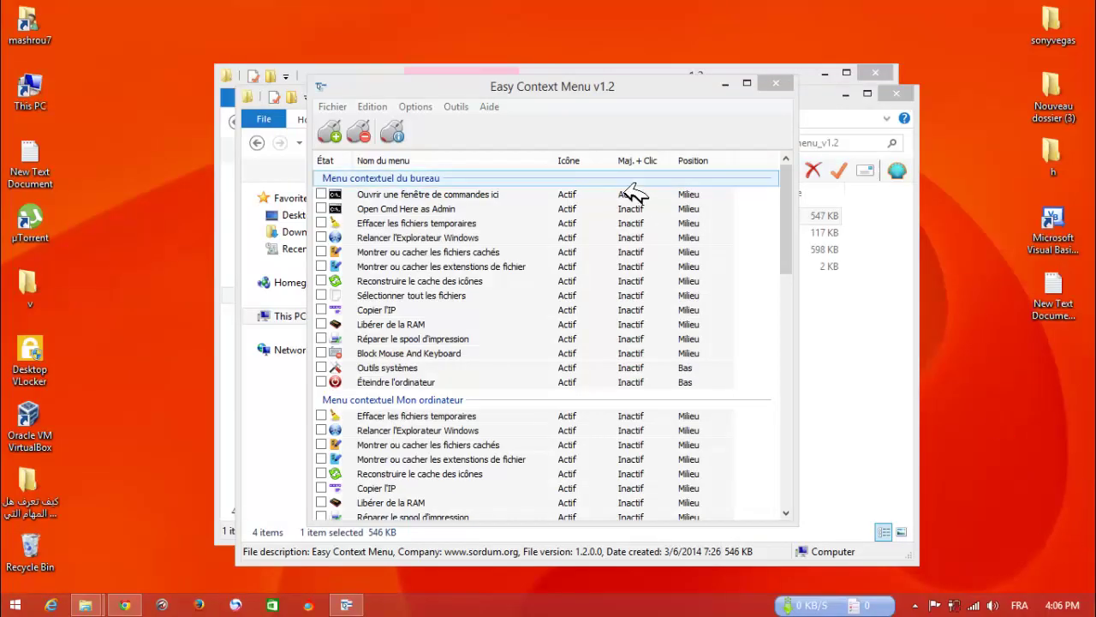
{"action": "left_click", "coordinate": [663, 92]}
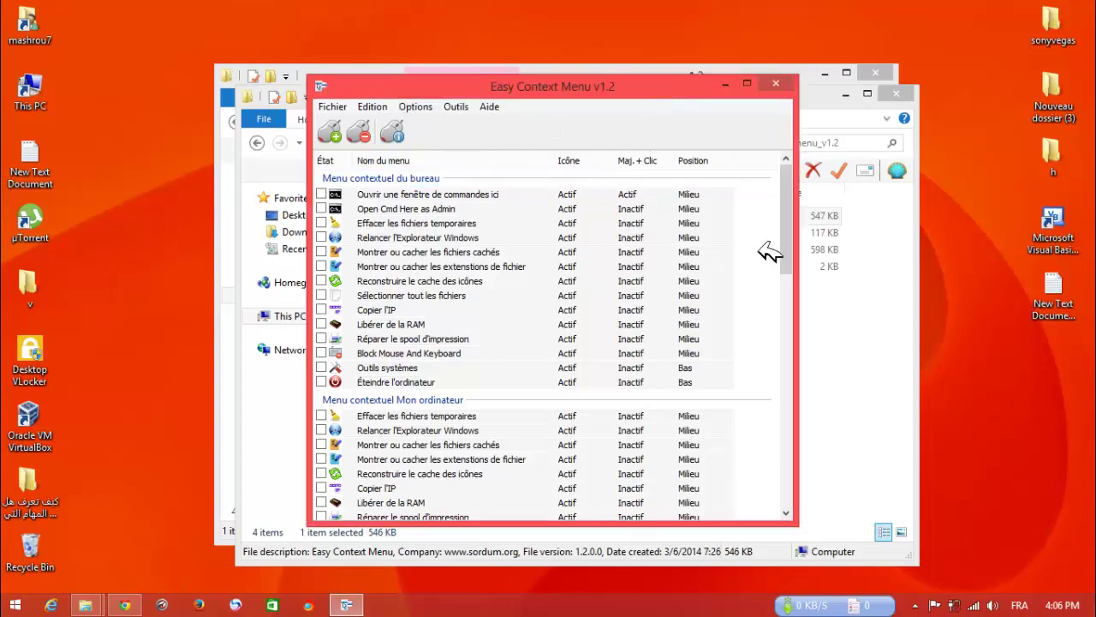
- Close both File Explorer windows and move the Easy Context Menu window aside to free up the desktop
{"action": "left_click_drag", "start_coordinate": [787, 222], "coordinate": [788, 497]}
{"action": "left_click_drag", "start_coordinate": [912, 590], "coordinate": [906, 93]}
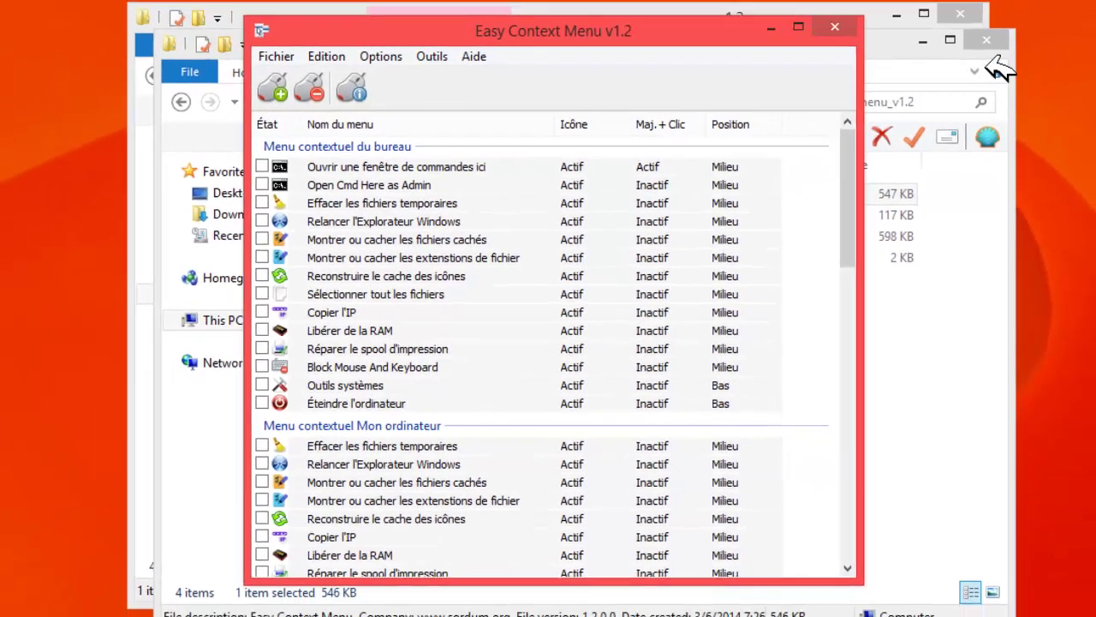
{"action": "left_click", "coordinate": [895, 4]}
{"action": "left_click", "coordinate": [896, 94]}
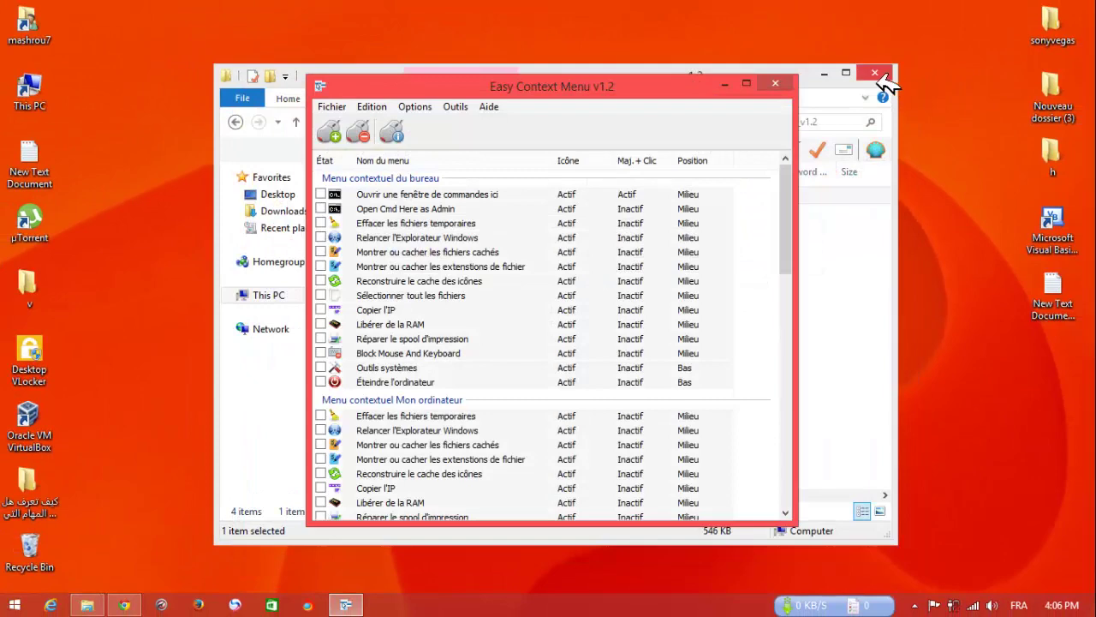
{"action": "left_click", "coordinate": [877, 74]}
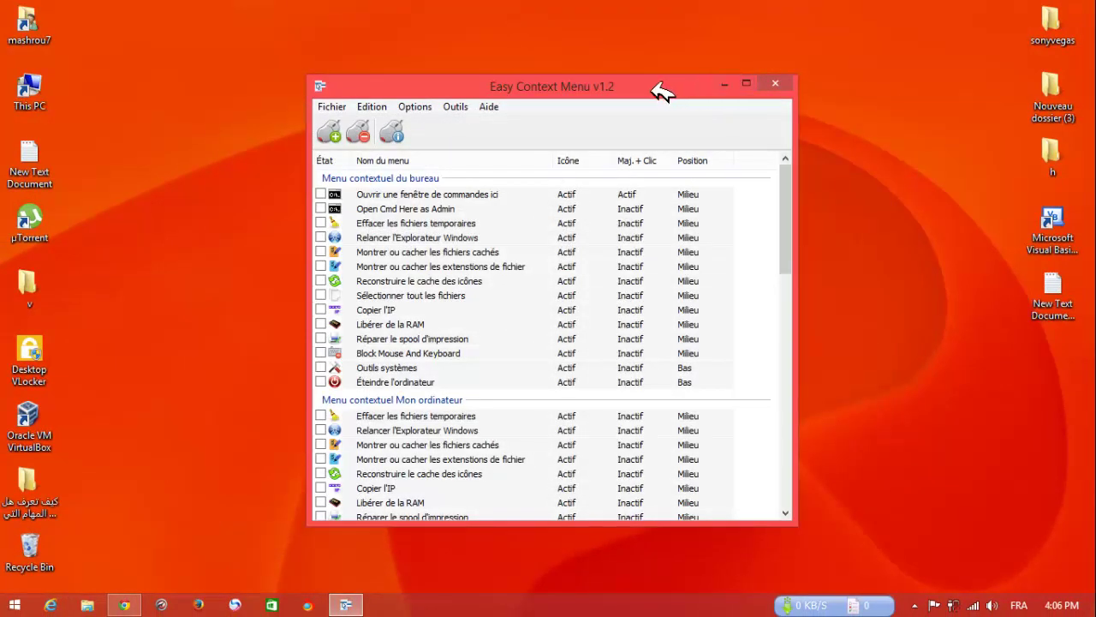
{"action": "left_click_drag", "start_coordinate": [625, 94], "coordinate": [865, 83]}
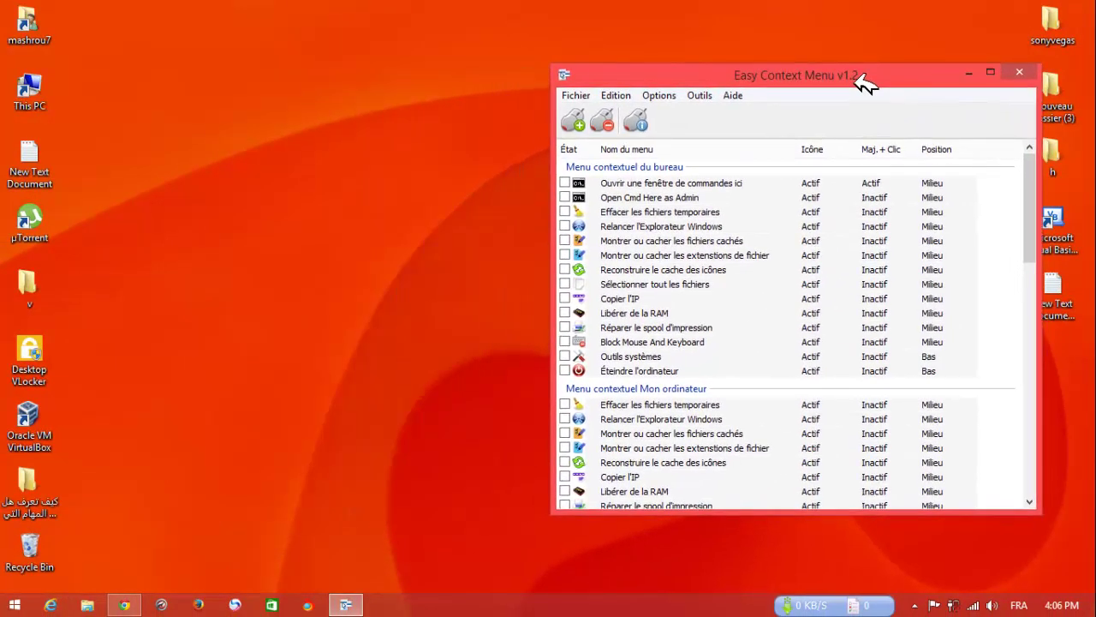
- Examine the existing context menus of the desktop, the This PC icon, the v folder and the New Text Document file
{"action": "right_click", "coordinate": [273, 114]}
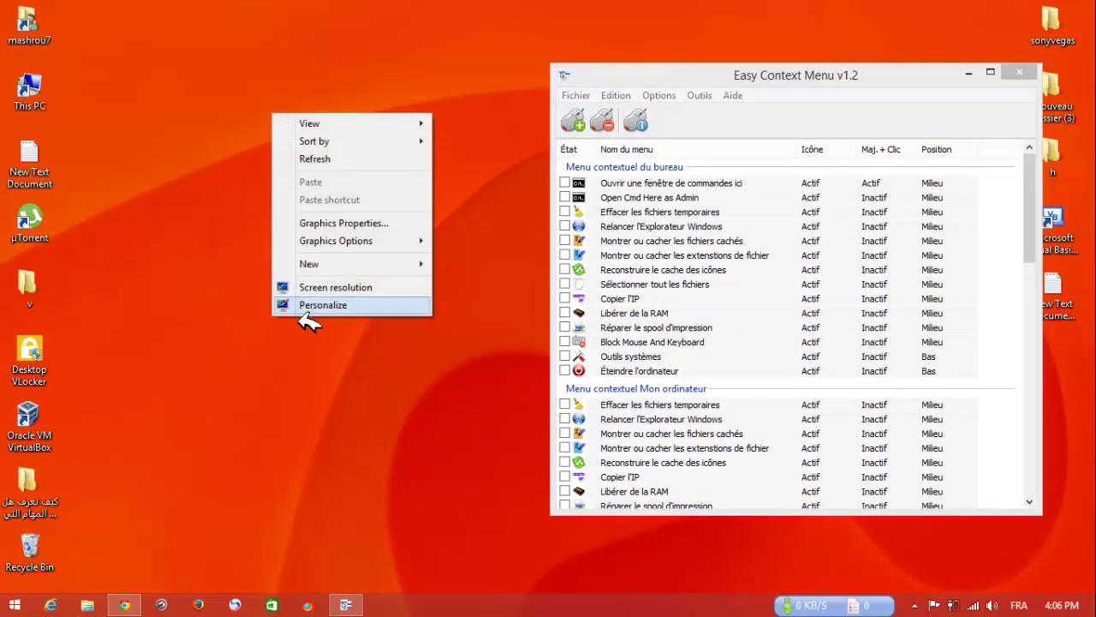
{"action": "left_click", "coordinate": [183, 137]}
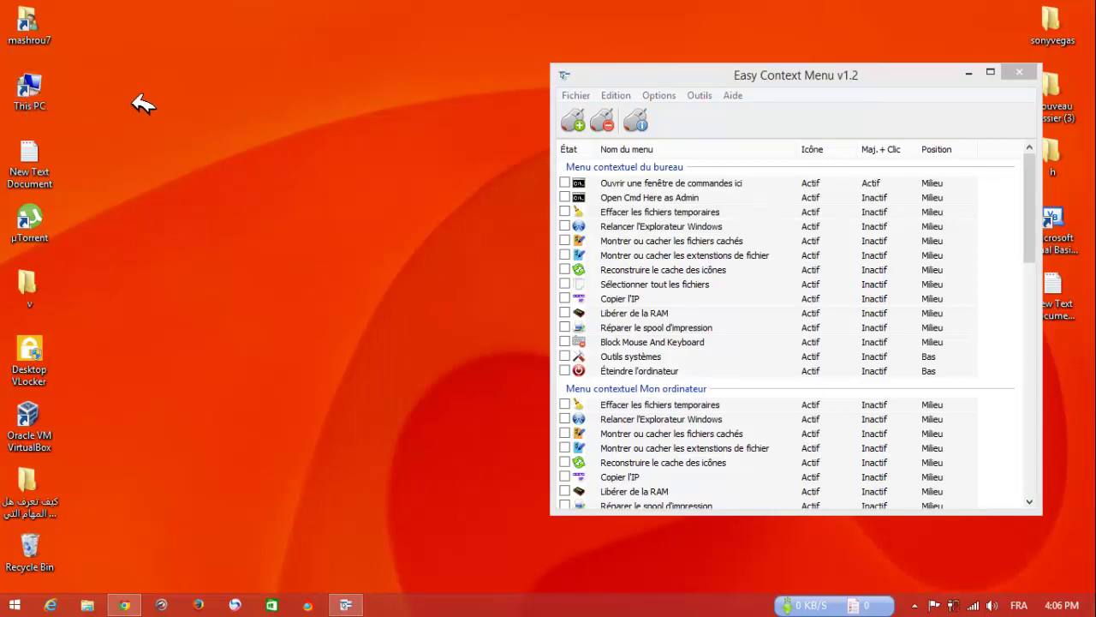
{"action": "right_click", "coordinate": [37, 100]}
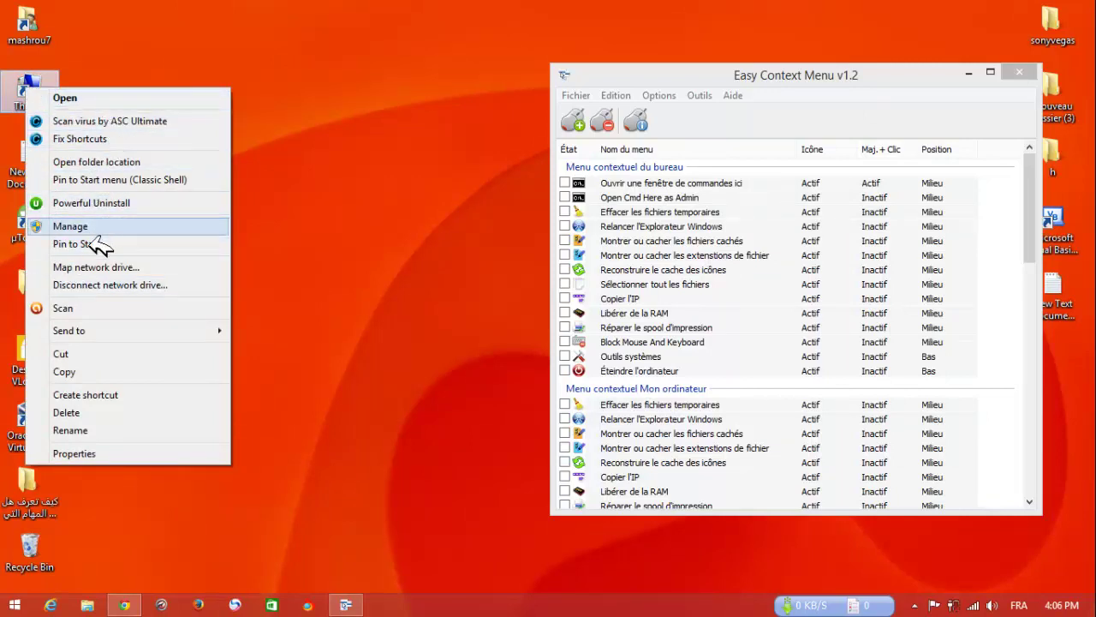
{"action": "left_click", "coordinate": [291, 206]}
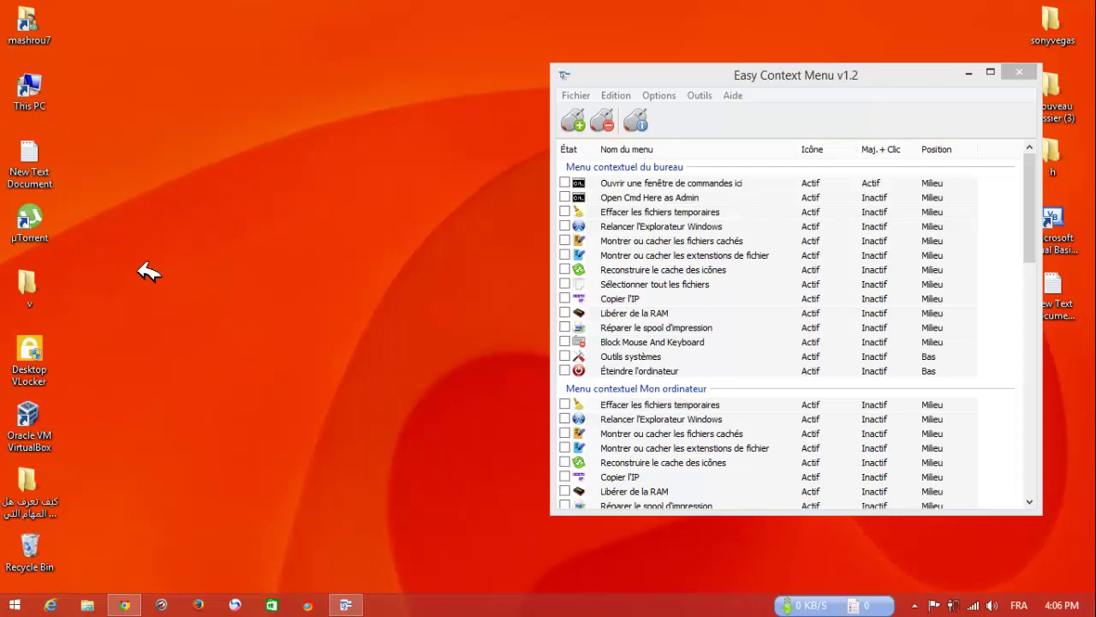
{"action": "right_click", "coordinate": [34, 295]}
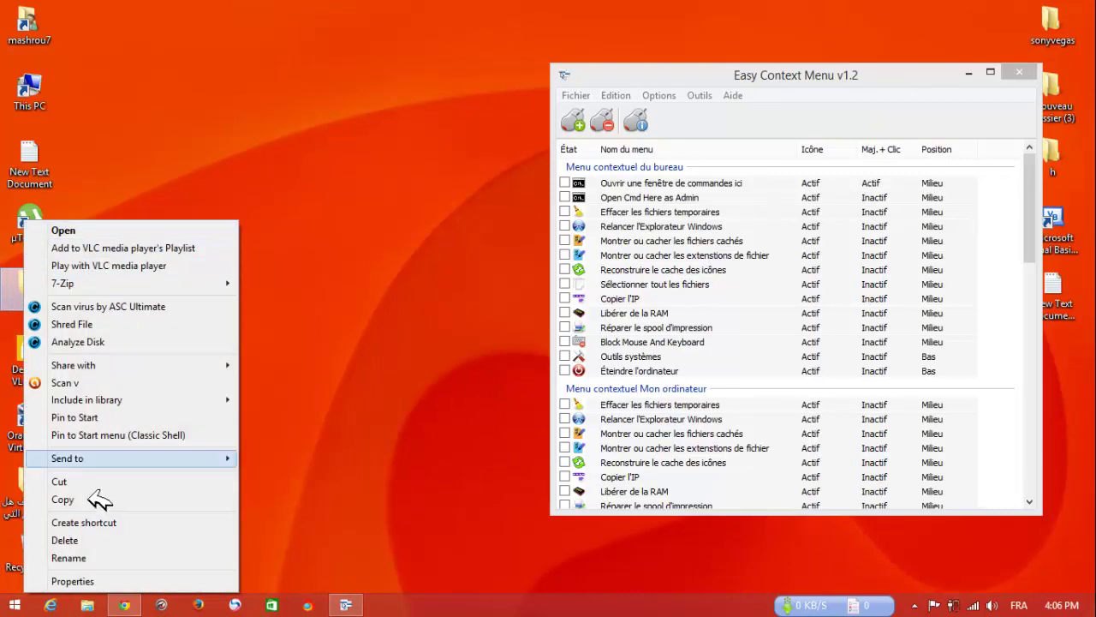
{"action": "left_click", "coordinate": [334, 167]}
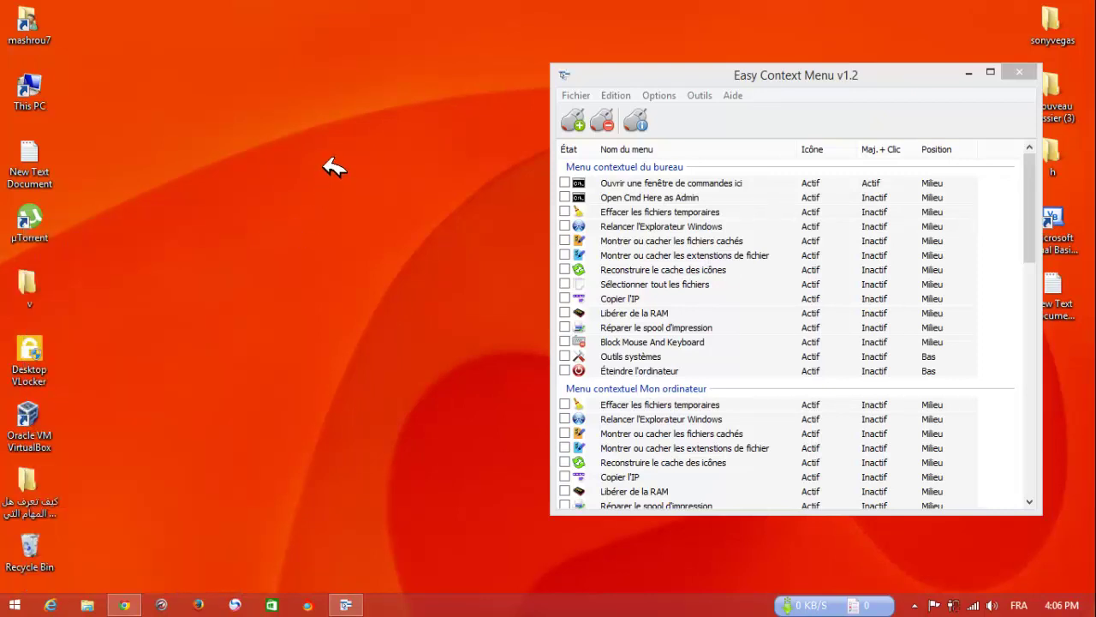
{"action": "right_click", "coordinate": [37, 157]}
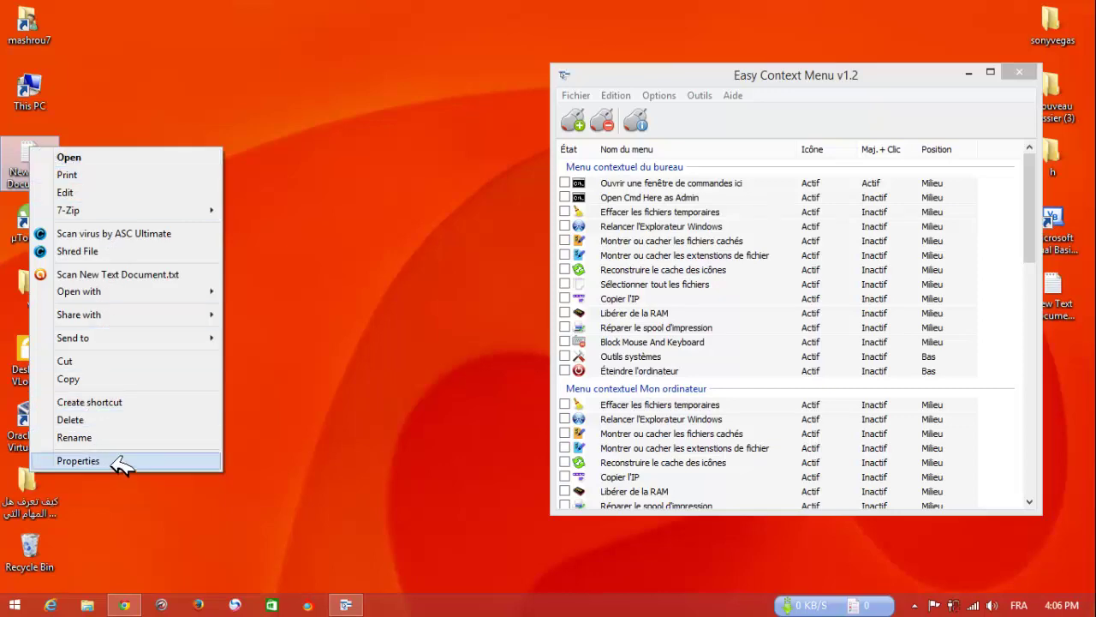
{"action": "left_click", "coordinate": [330, 202]}
- Bring the Easy Context Menu window back to the middle and look through its full list of context menu items
{"action": "left_click_drag", "start_coordinate": [741, 81], "coordinate": [481, 64]}
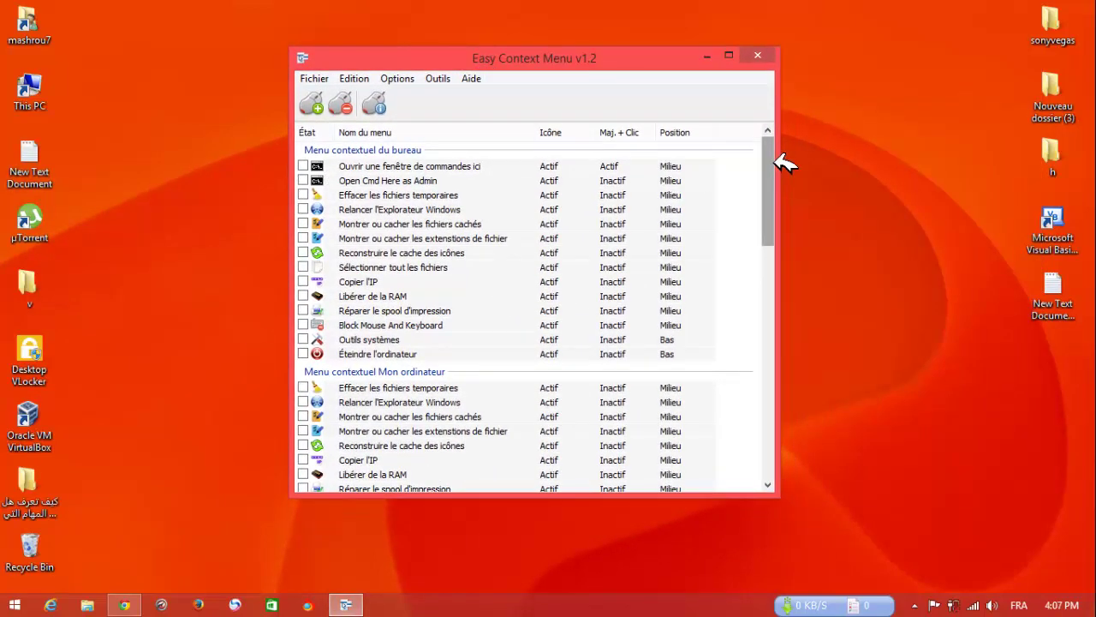
{"action": "left_click_drag", "start_coordinate": [783, 156], "coordinate": [773, 368]}
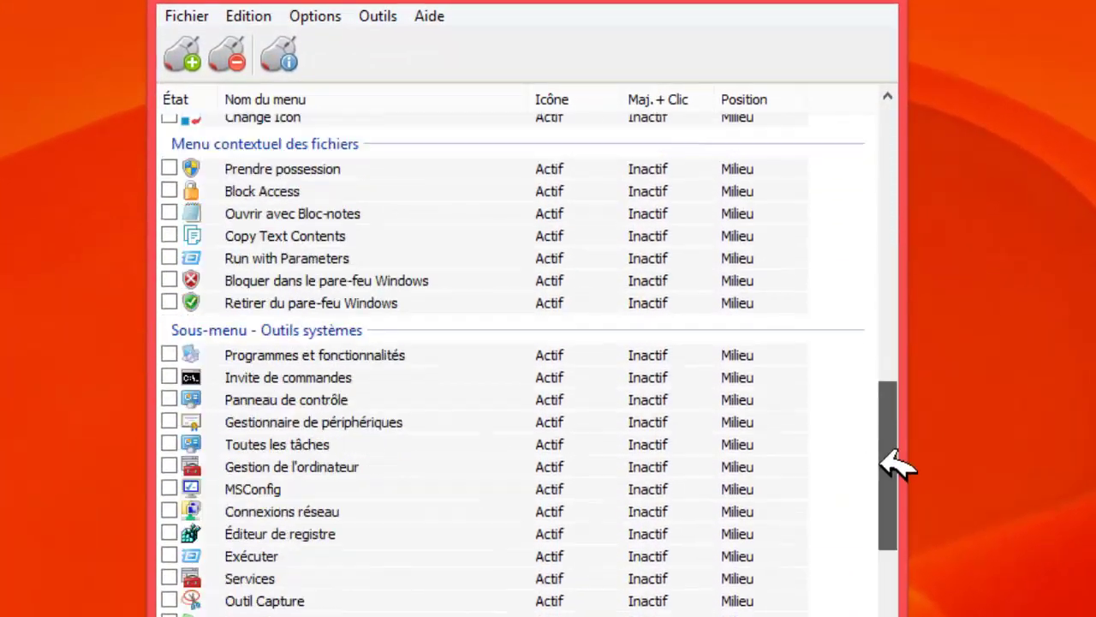
{"action": "left_click_drag", "start_coordinate": [891, 458], "coordinate": [888, 107]}
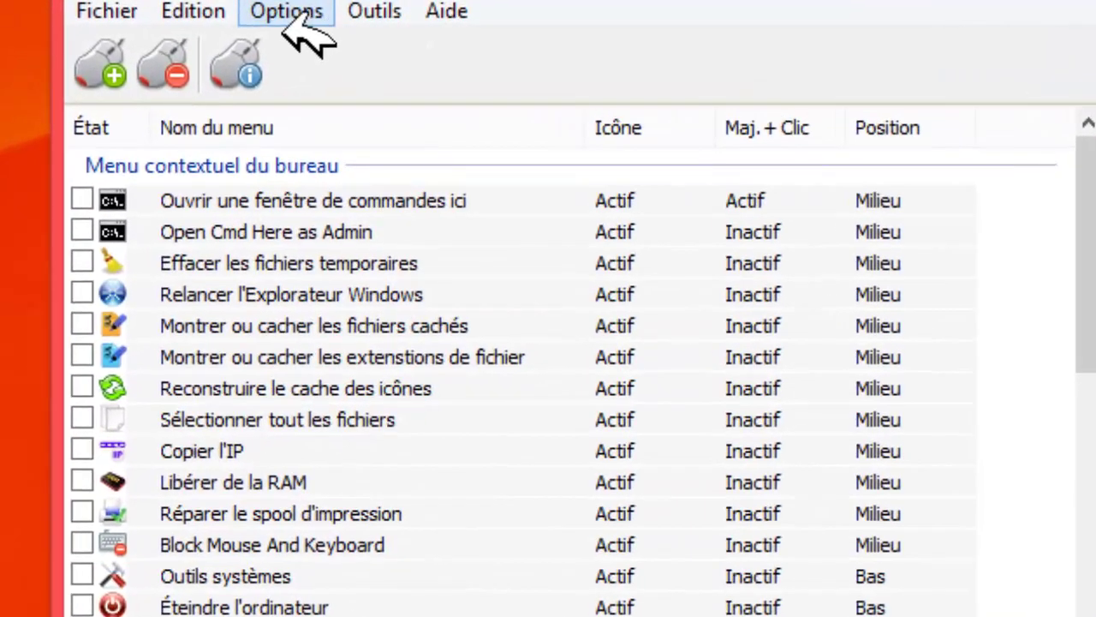
- Switch the Easy Context Menu interface language to English
{"action": "left_click", "coordinate": [310, 18]}
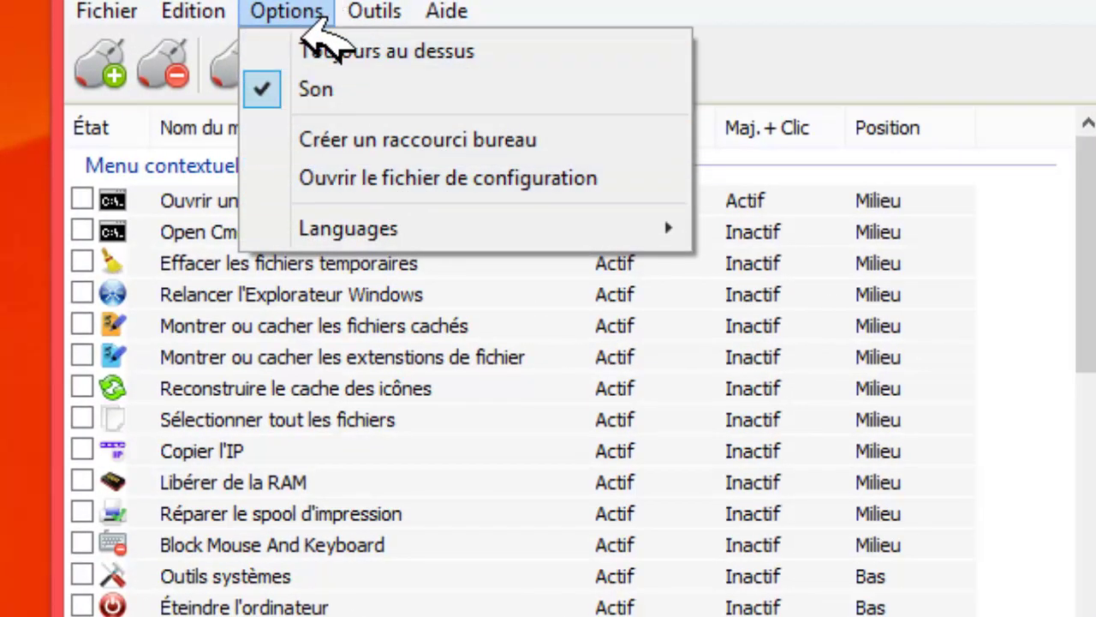
{"action": "mouse_move", "coordinate": [375, 243]}
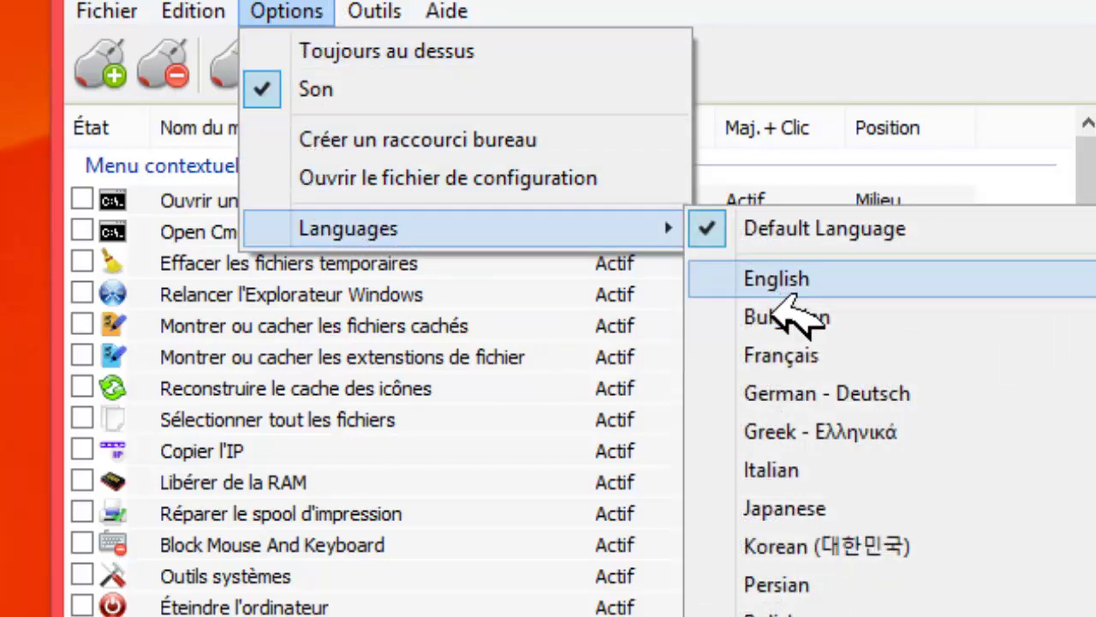
{"action": "left_click", "coordinate": [709, 281]}
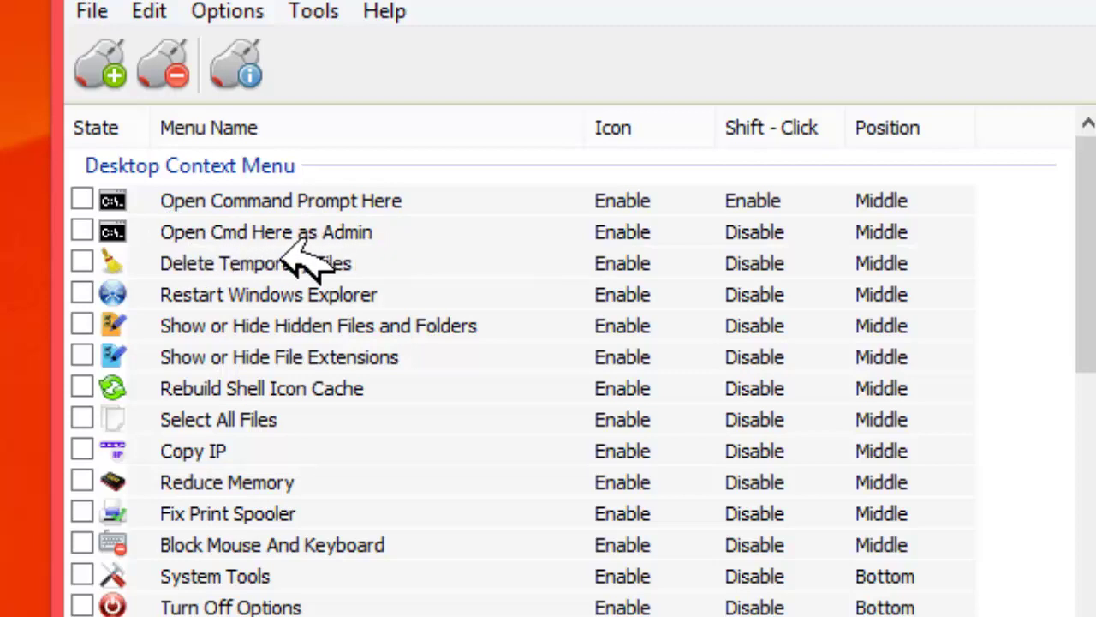
- Enable every Desktop Context Menu item except Open Command Prompt Here, from Open Cmd Here as Admin through Turn Off Options
{"action": "left_click", "coordinate": [82, 237]}
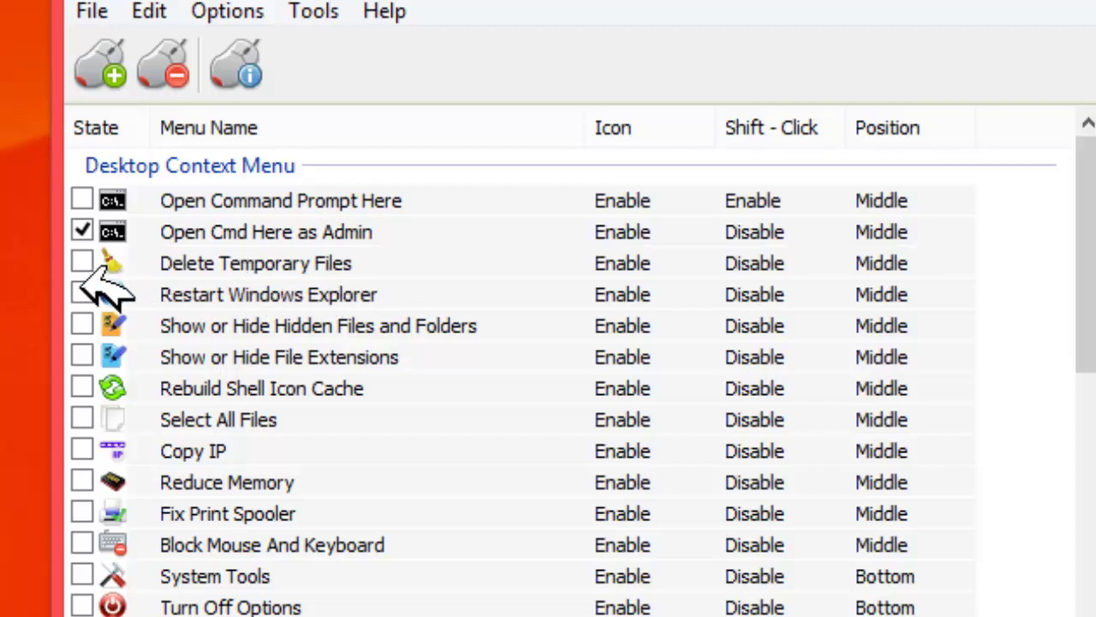
{"action": "left_click", "coordinate": [83, 264]}
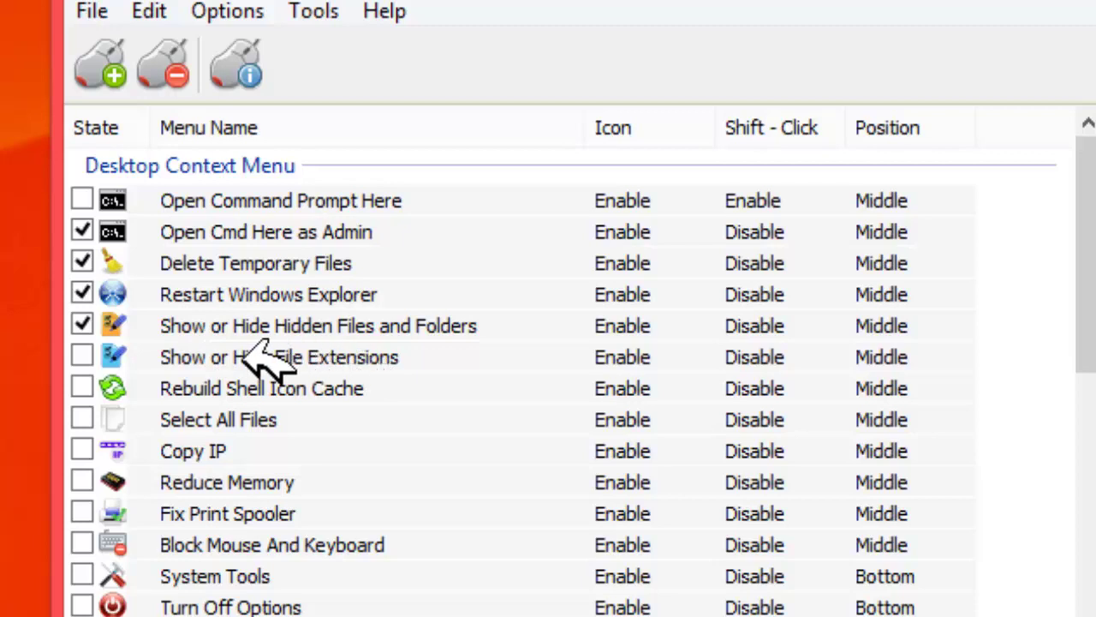
{"action": "left_click", "coordinate": [81, 388]}
{"action": "left_click", "coordinate": [82, 419]}
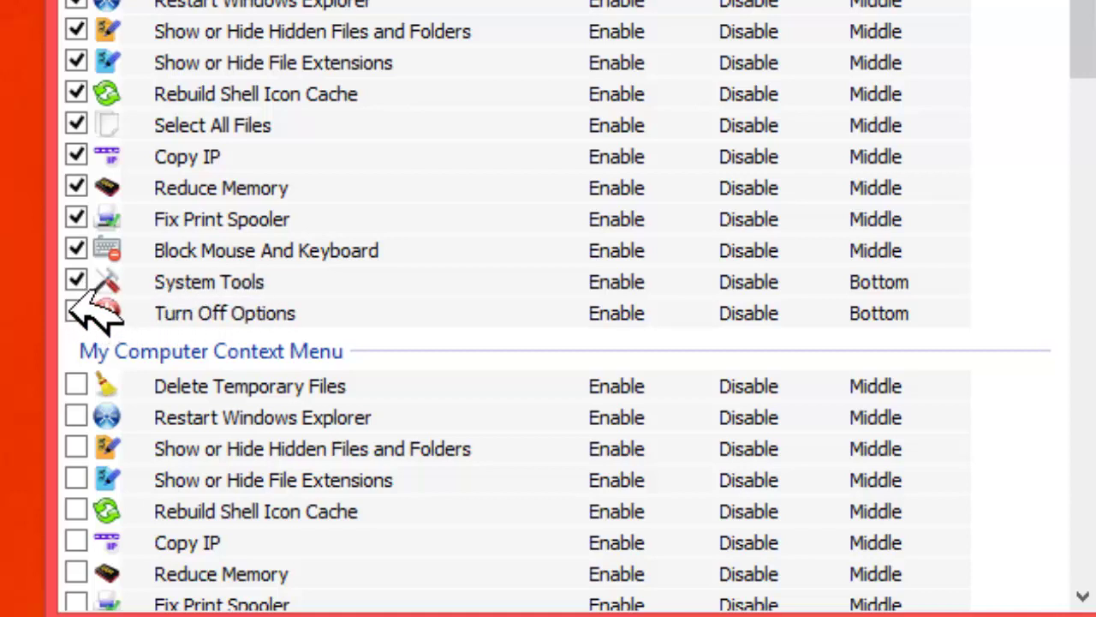
{"action": "left_click", "coordinate": [76, 313]}
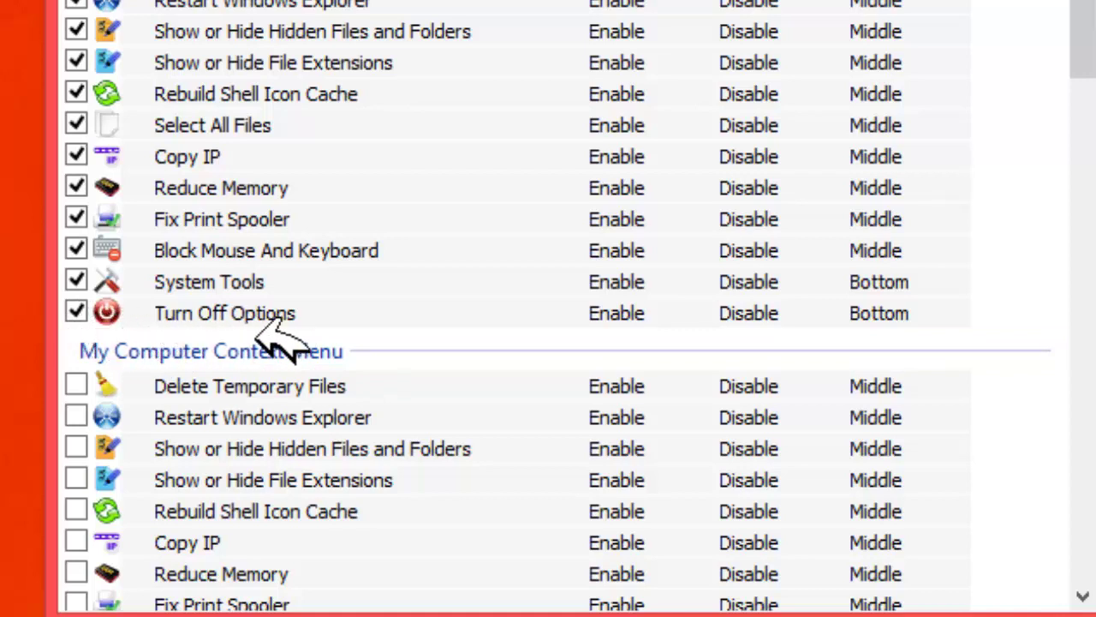
- Enable all My Computer Context Menu items, from Delete Temporary Files through Turn Off Options
{"action": "scroll", "coordinate": [1083, 85], "scroll_direction": "up", "scroll_amount": 2}
{"action": "left_click_drag", "start_coordinate": [1086, 85], "coordinate": [1089, 296]}
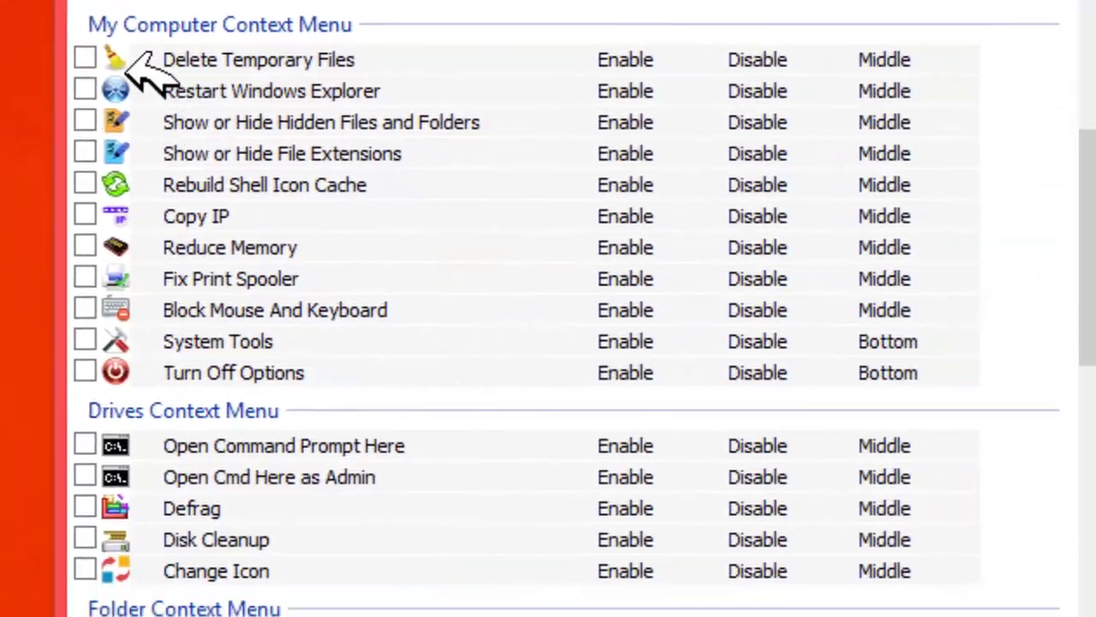
{"action": "left_click", "coordinate": [660, 281]}
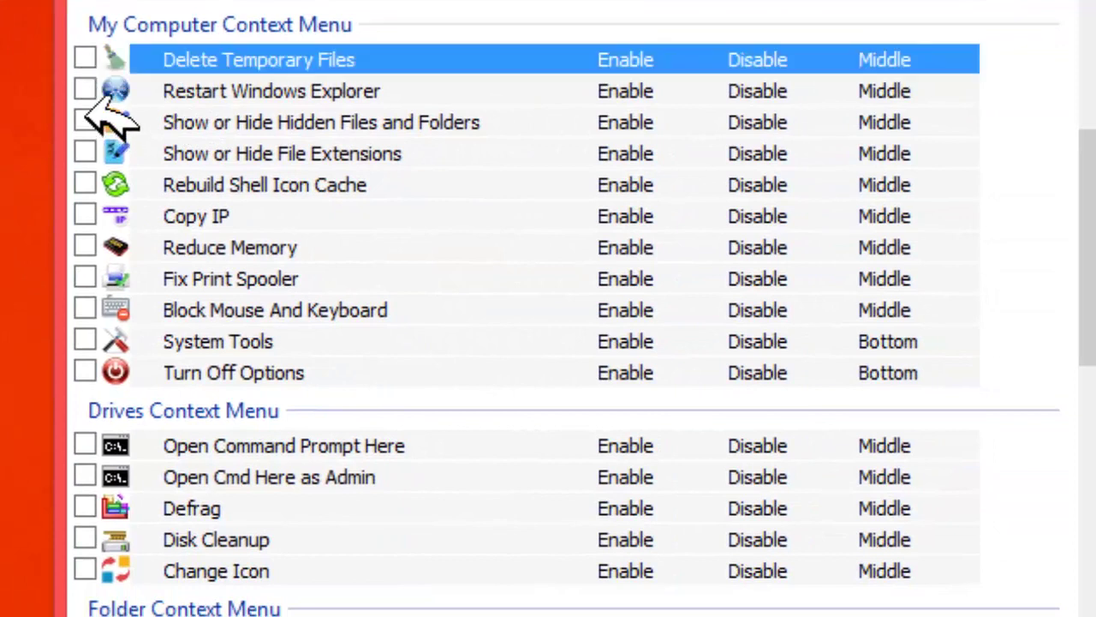
{"action": "left_click", "coordinate": [84, 59]}
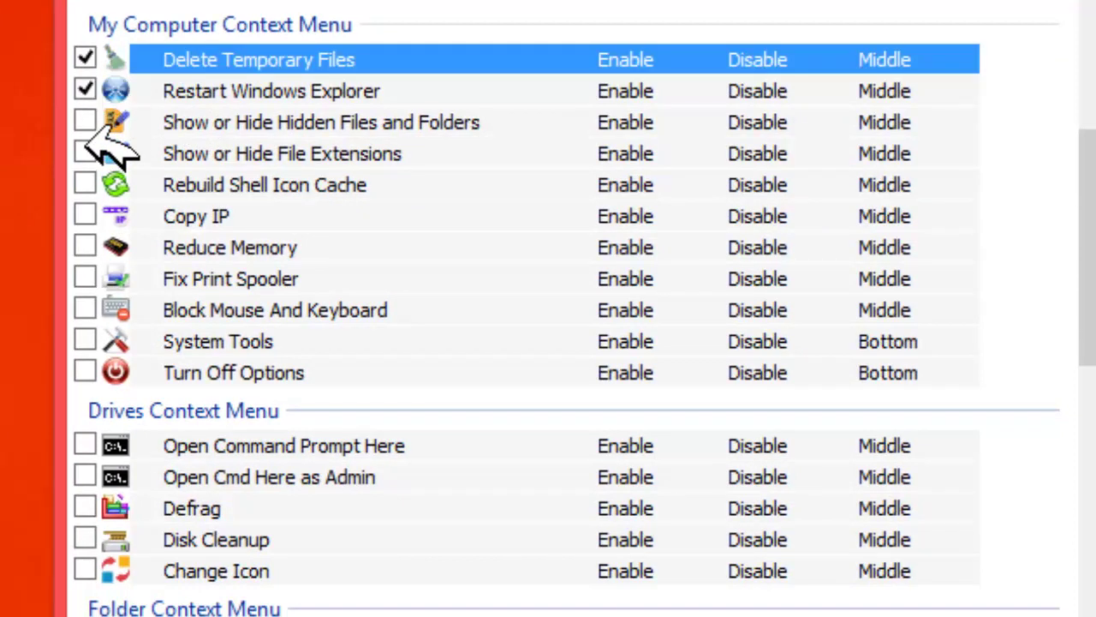
{"action": "left_click", "coordinate": [85, 184]}
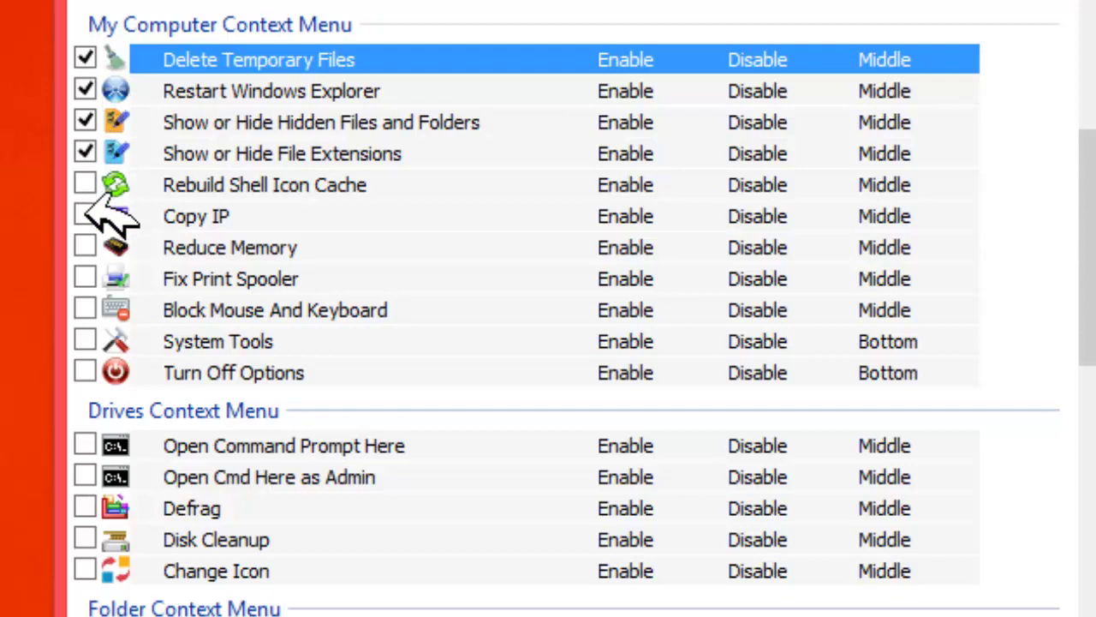
{"action": "left_click", "coordinate": [85, 215]}
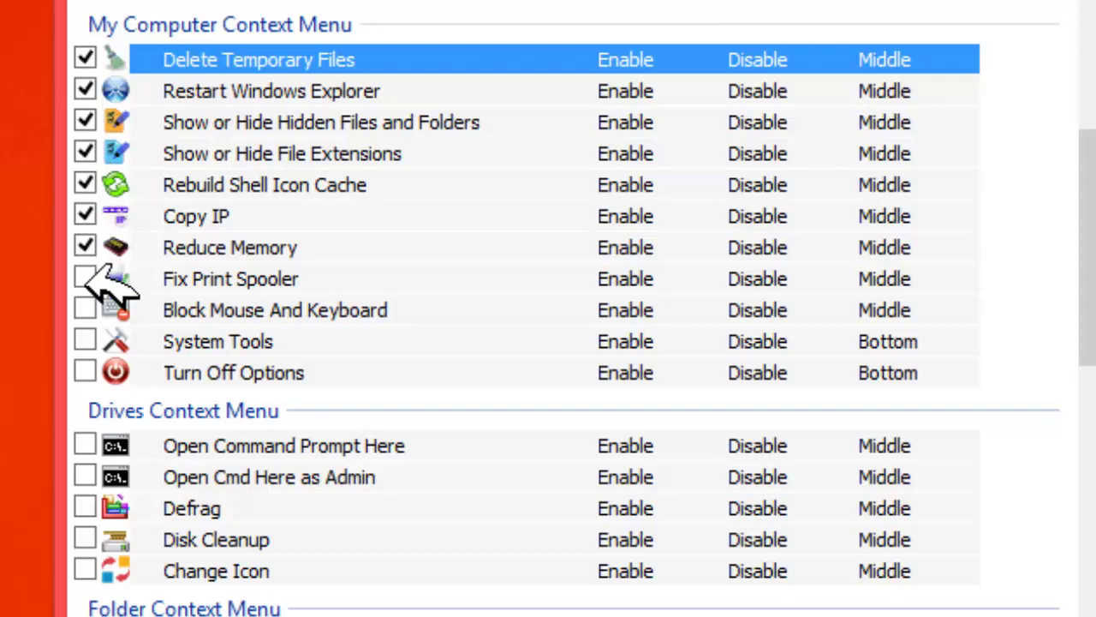
{"action": "left_click", "coordinate": [85, 278]}
{"action": "left_click", "coordinate": [85, 341]}
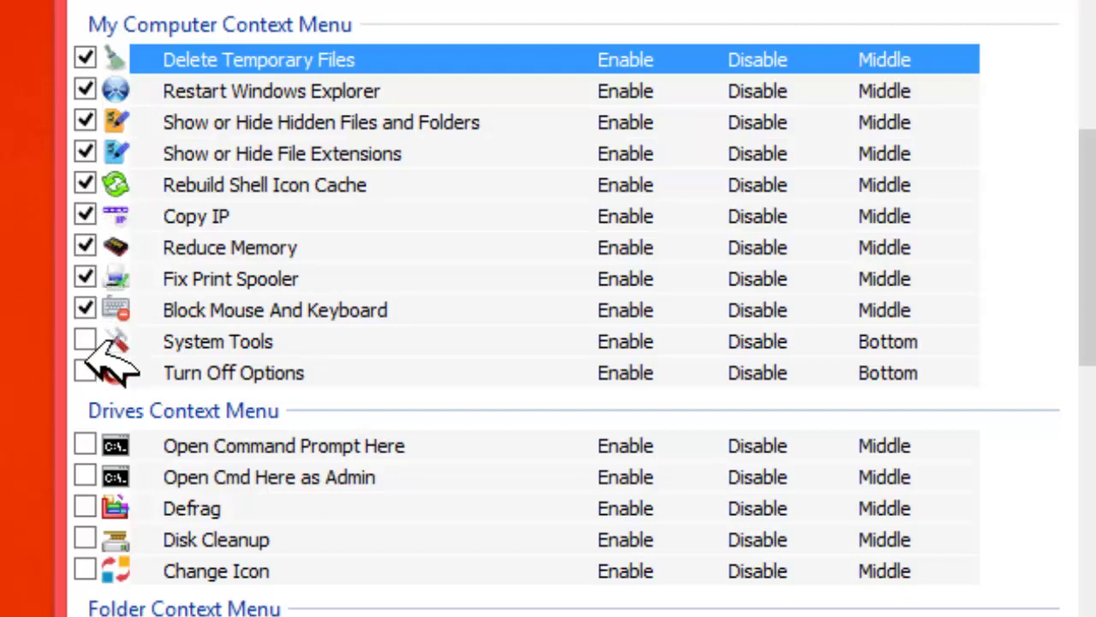
{"action": "left_click", "coordinate": [85, 373]}
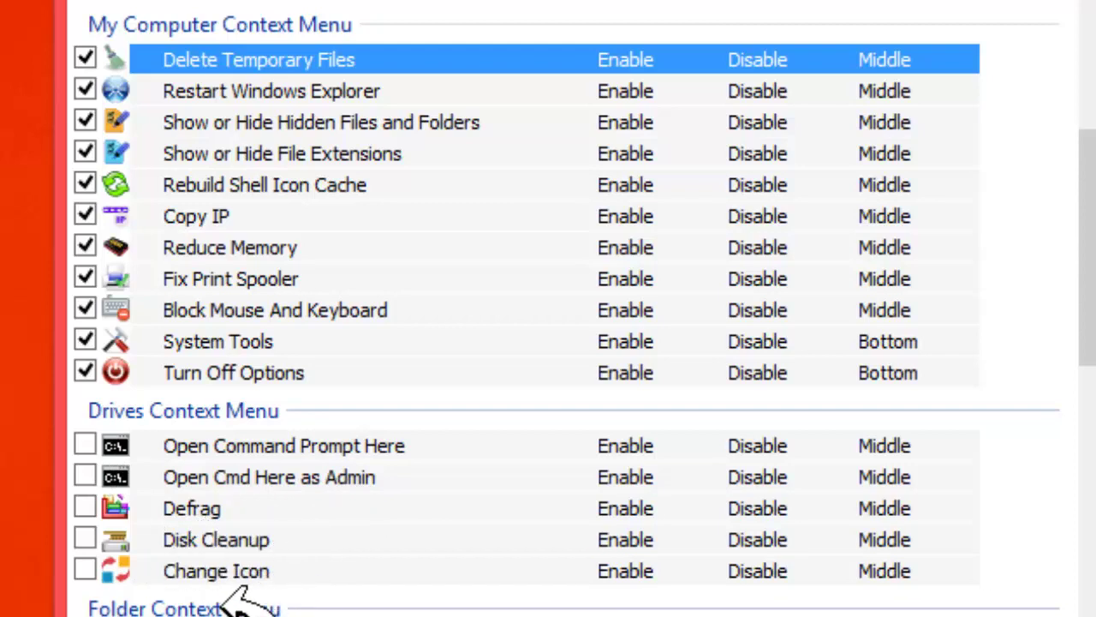
- Enable Open Cmd Here as Admin, Defrag, Disk Cleanup and Change Icon for the Drives Context Menu
{"action": "left_click", "coordinate": [85, 570]}
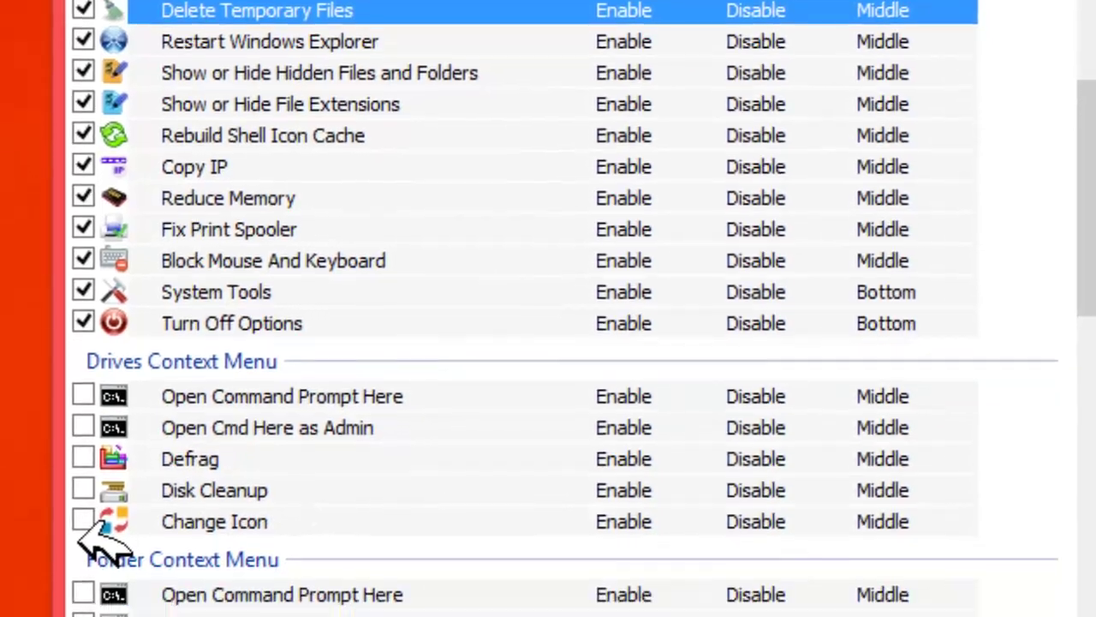
{"action": "left_click", "coordinate": [84, 540]}
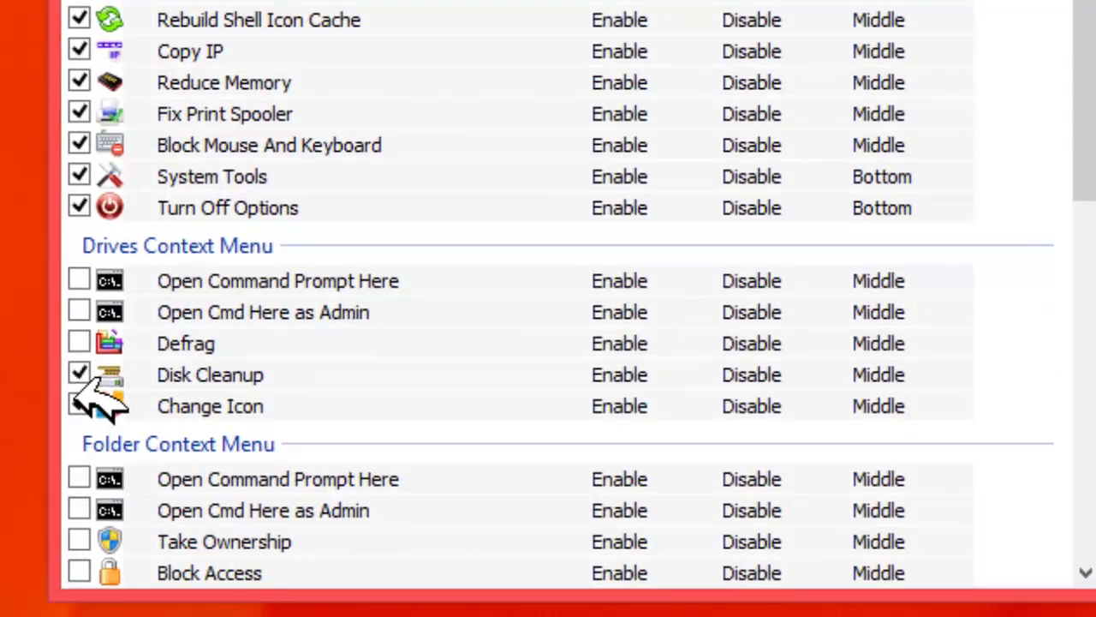
{"action": "left_click", "coordinate": [79, 342]}
{"action": "left_click", "coordinate": [78, 342]}
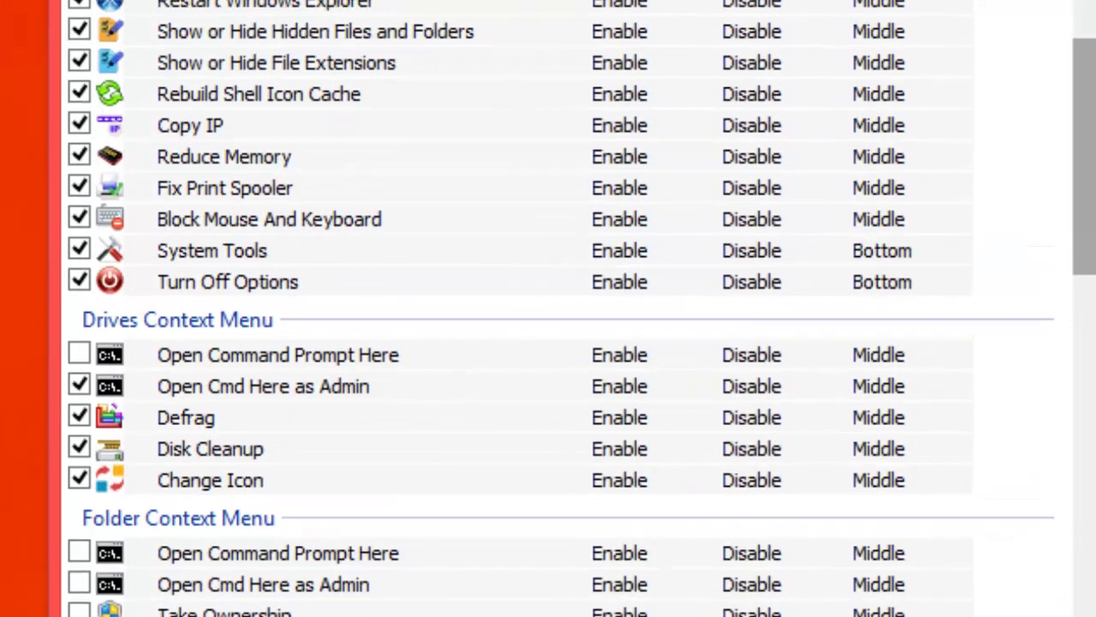
- Enable Take Ownership, Block Access, Open with Notepad, Run with Parameters and Remove From Windows Firewall for the File Context Menu
{"action": "scroll", "coordinate": [565, 308], "scroll_direction": "down", "scroll_amount": 5}
{"action": "scroll", "coordinate": [561, 309], "scroll_direction": "down", "scroll_amount": 4}
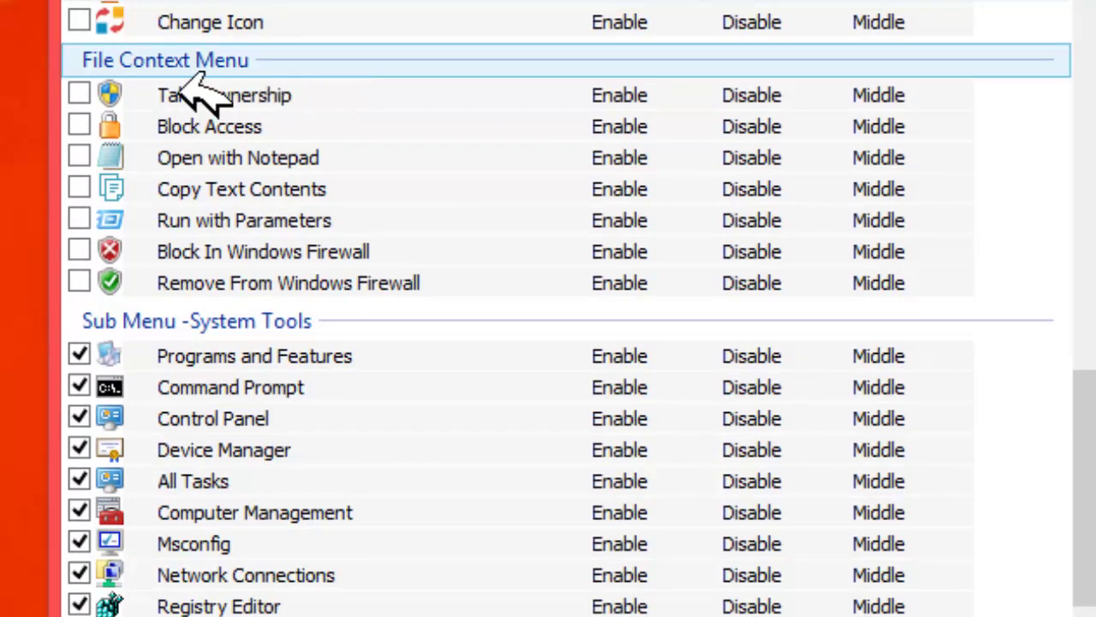
{"action": "left_click", "coordinate": [79, 94]}
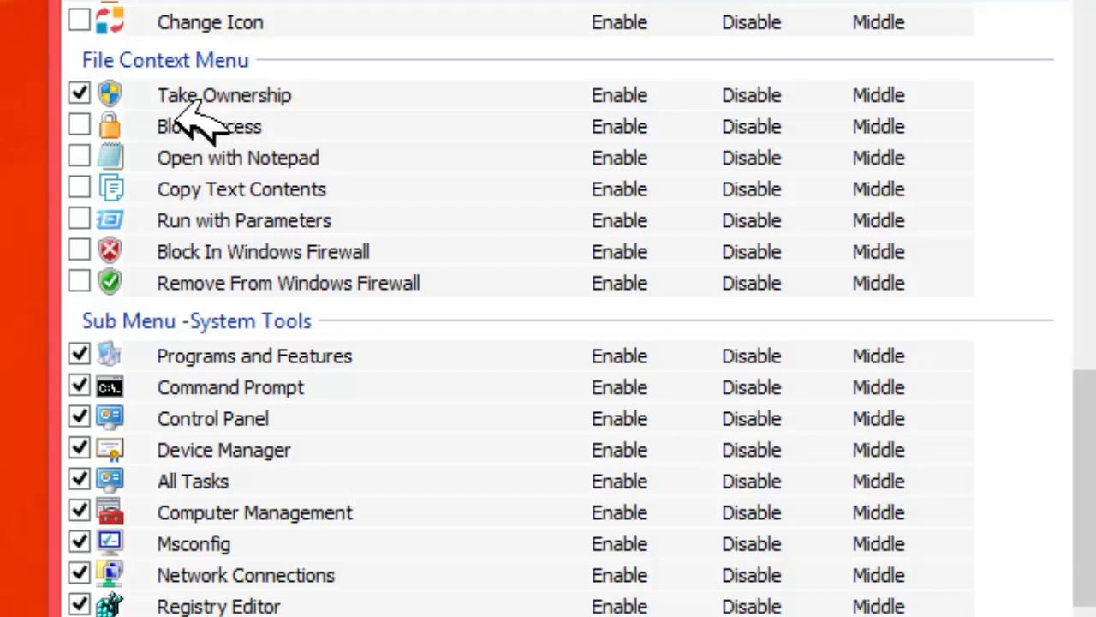
{"action": "left_click", "coordinate": [78, 126]}
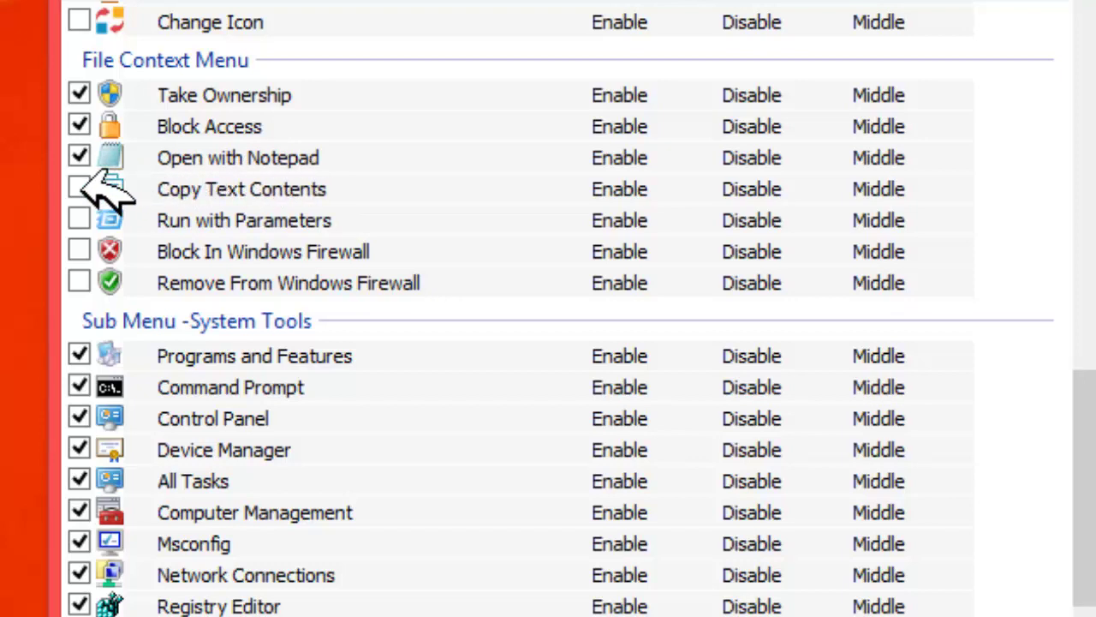
{"action": "left_click", "coordinate": [79, 220]}
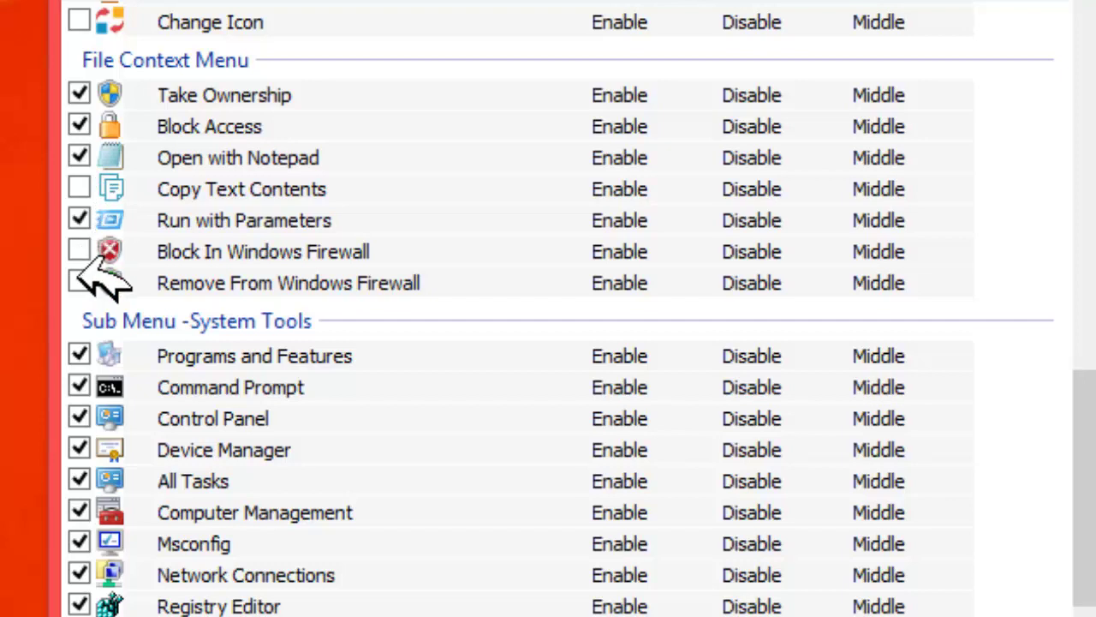
{"action": "left_click", "coordinate": [78, 282]}
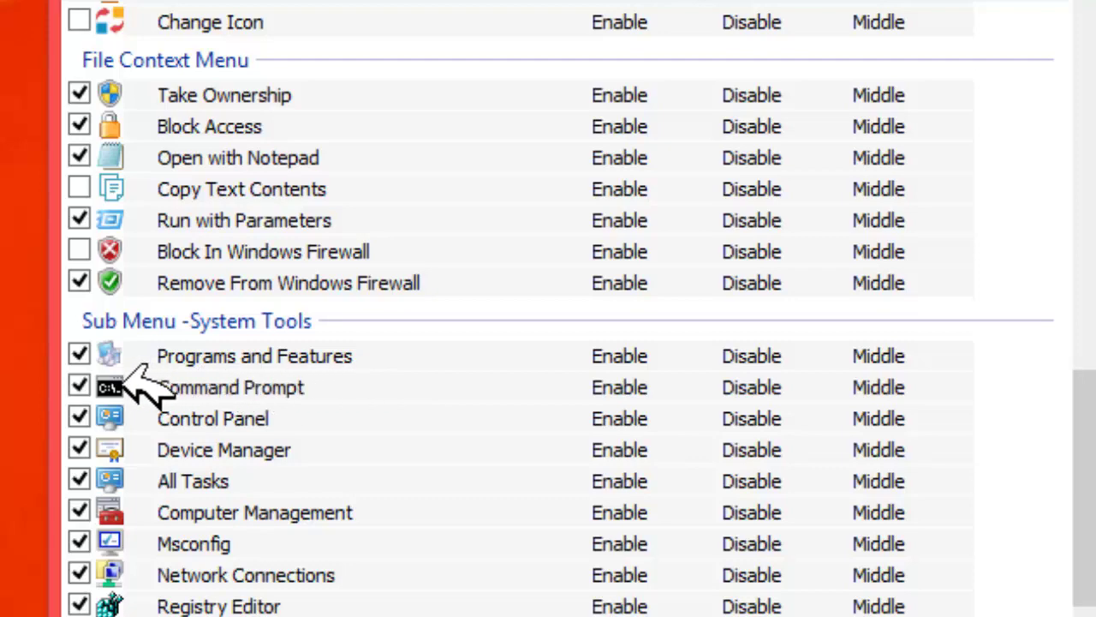
- Examine the entries listed for the System Tools and Turn Off Options submenus
{"action": "left_click", "coordinate": [79, 355]}
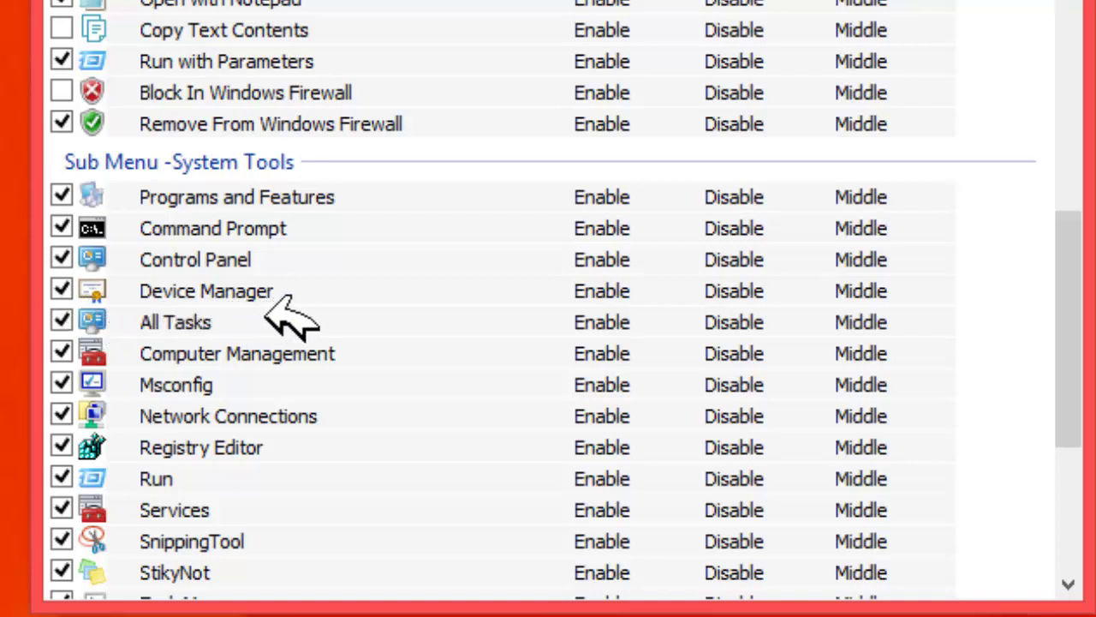
{"action": "left_click", "coordinate": [61, 291]}
{"action": "left_click", "coordinate": [67, 292]}
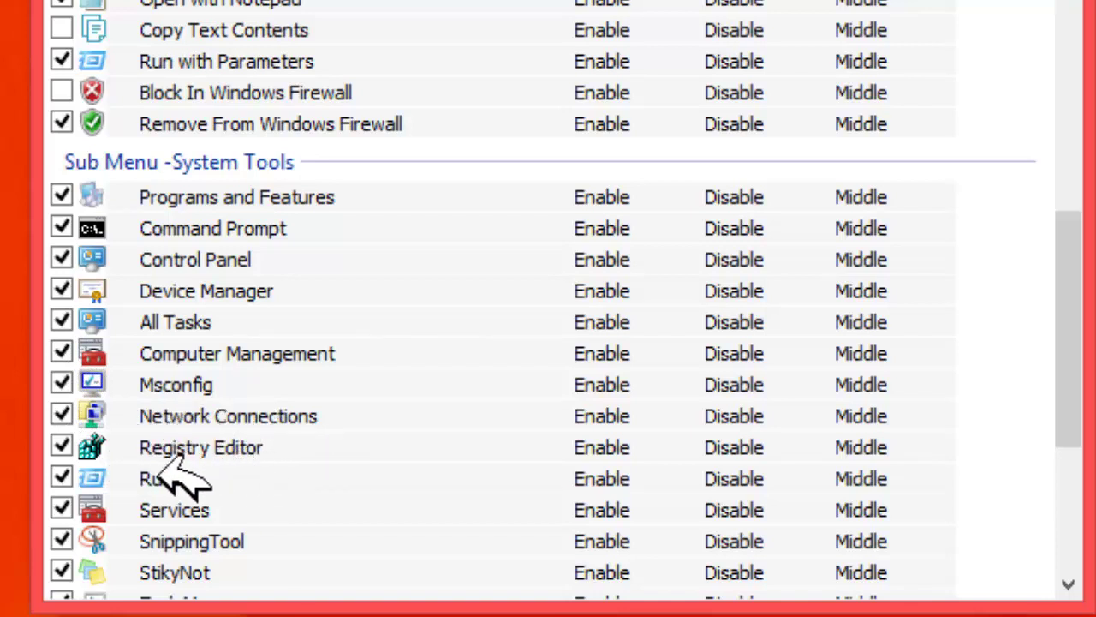
{"action": "left_click_drag", "start_coordinate": [1084, 360], "coordinate": [1077, 448]}
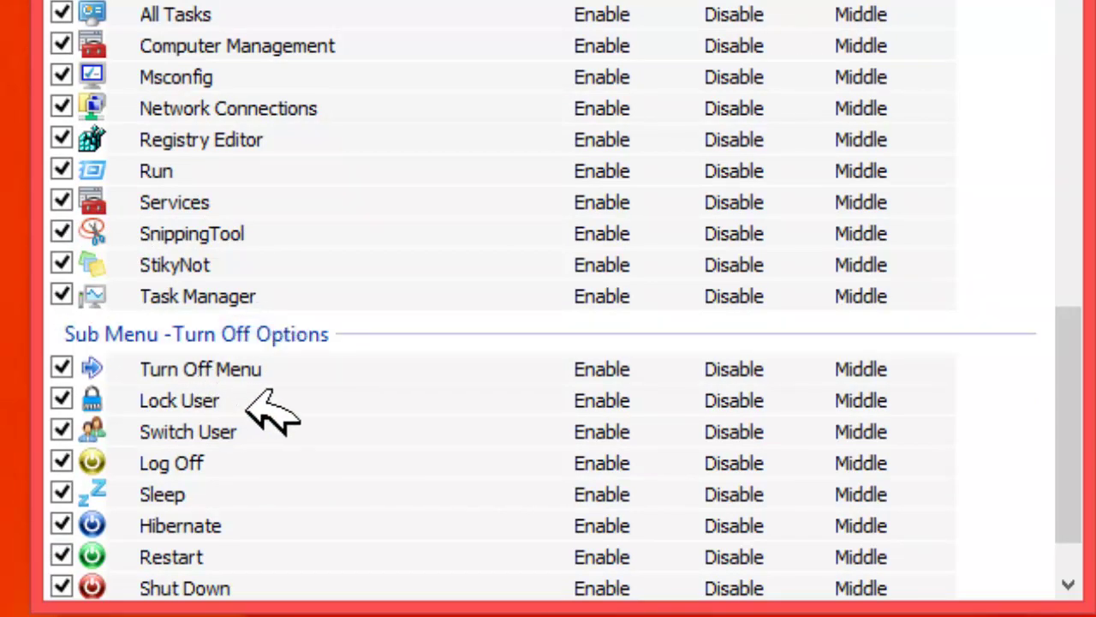
{"action": "scroll", "coordinate": [1077, 428], "scroll_direction": "down", "scroll_amount": 1}
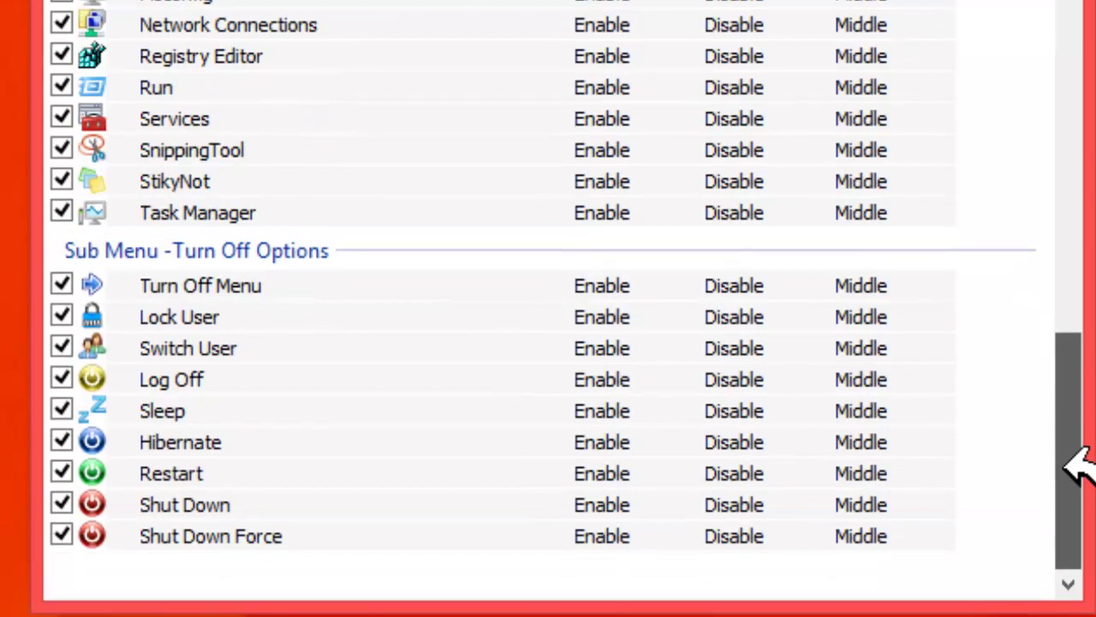
- Apply the selected context menu changes
{"action": "scroll", "coordinate": [1079, 460], "scroll_direction": "up", "scroll_amount": 8}
{"action": "scroll", "coordinate": [1070, 330], "scroll_direction": "up", "scroll_amount": 5}
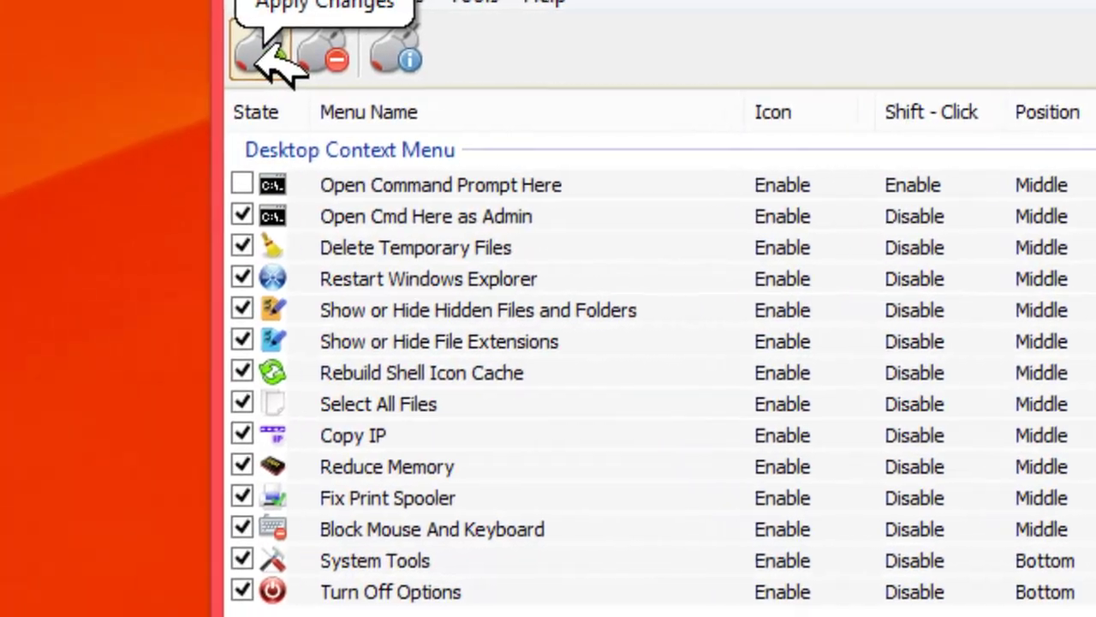
{"action": "left_click", "coordinate": [87, 51]}
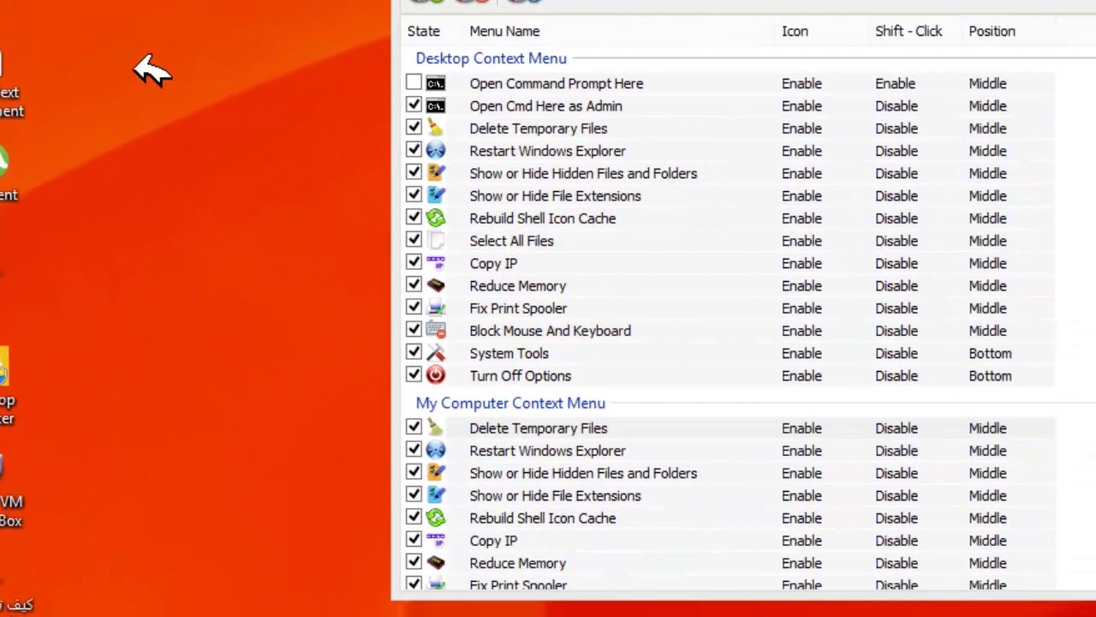
- Test the desktop context menu's Copy IP item and paste the copied address into a new Chrome tab's address bar
{"action": "right_click", "coordinate": [208, 154]}
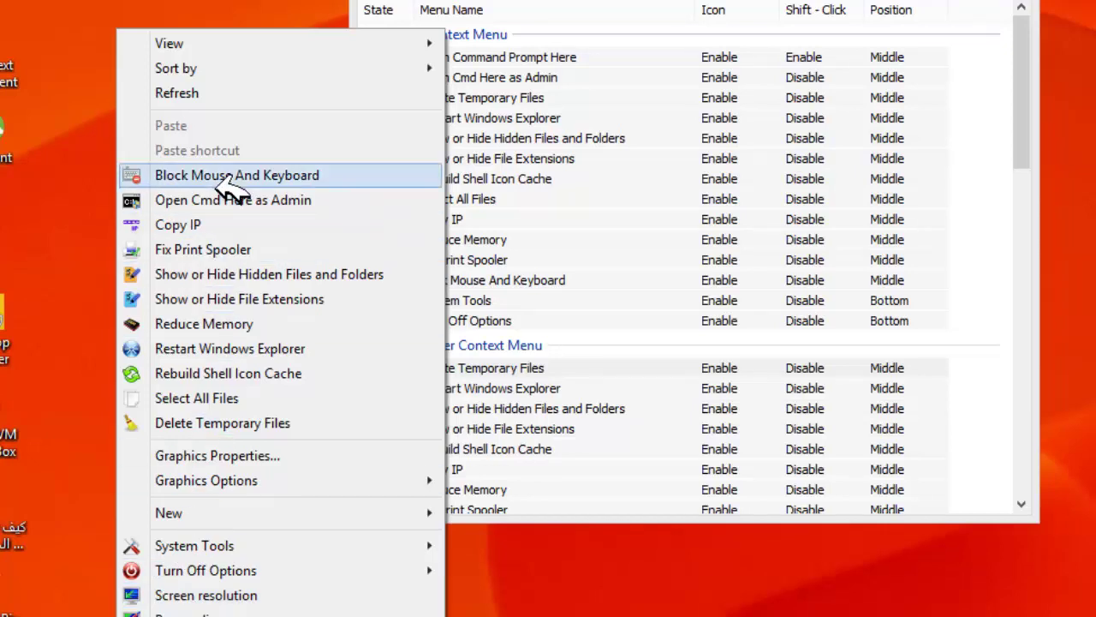
{"action": "left_click", "coordinate": [207, 227]}
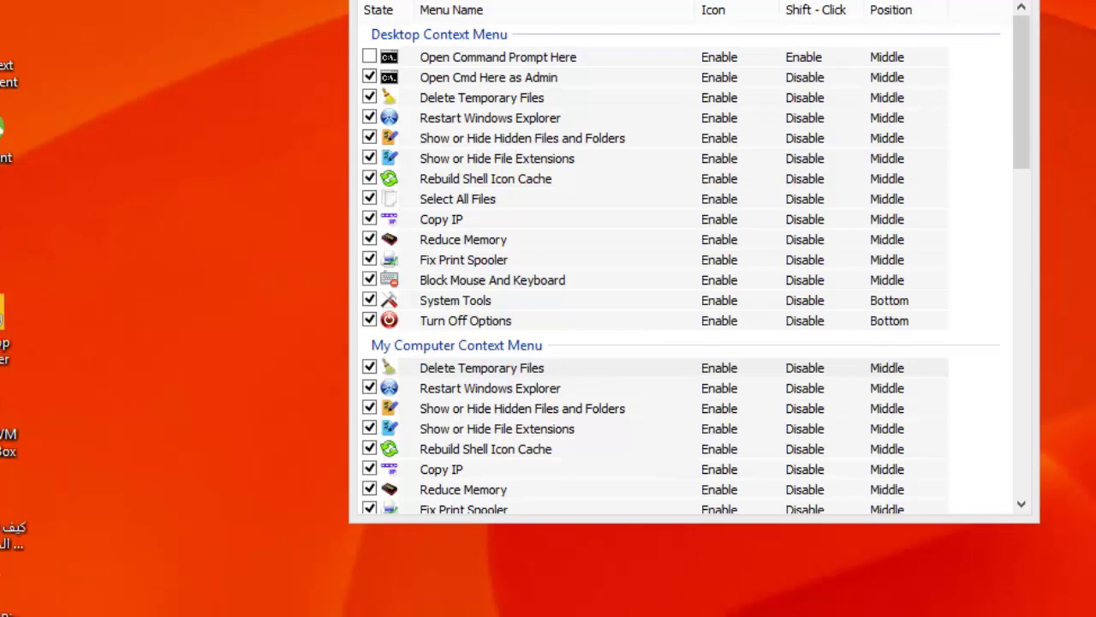
{"action": "left_click", "coordinate": [473, 16]}
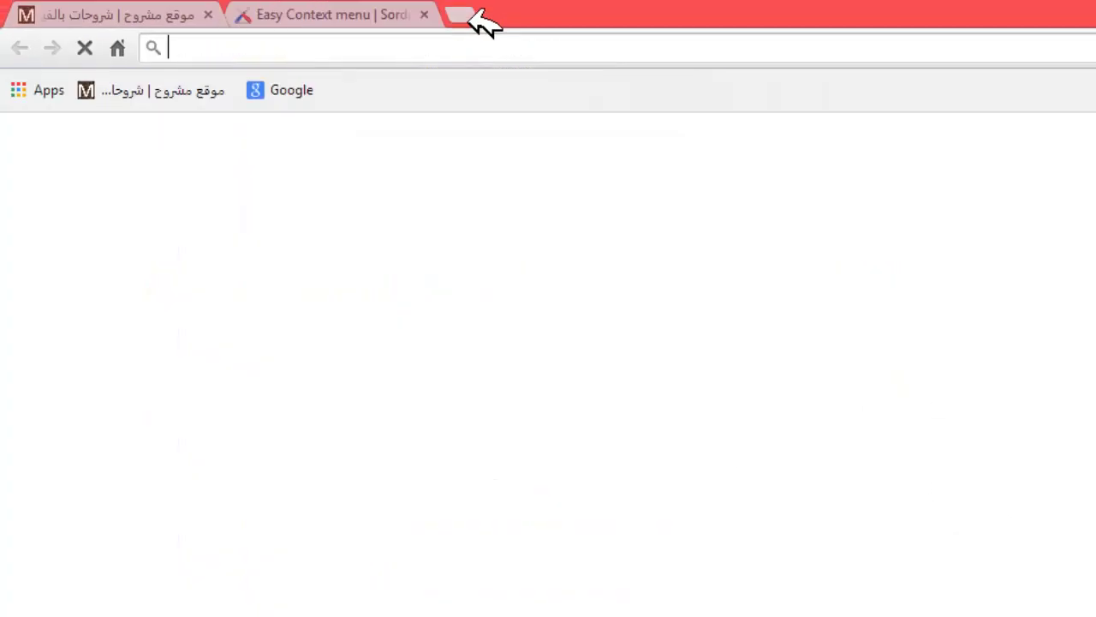
{"action": "right_click", "coordinate": [472, 47]}
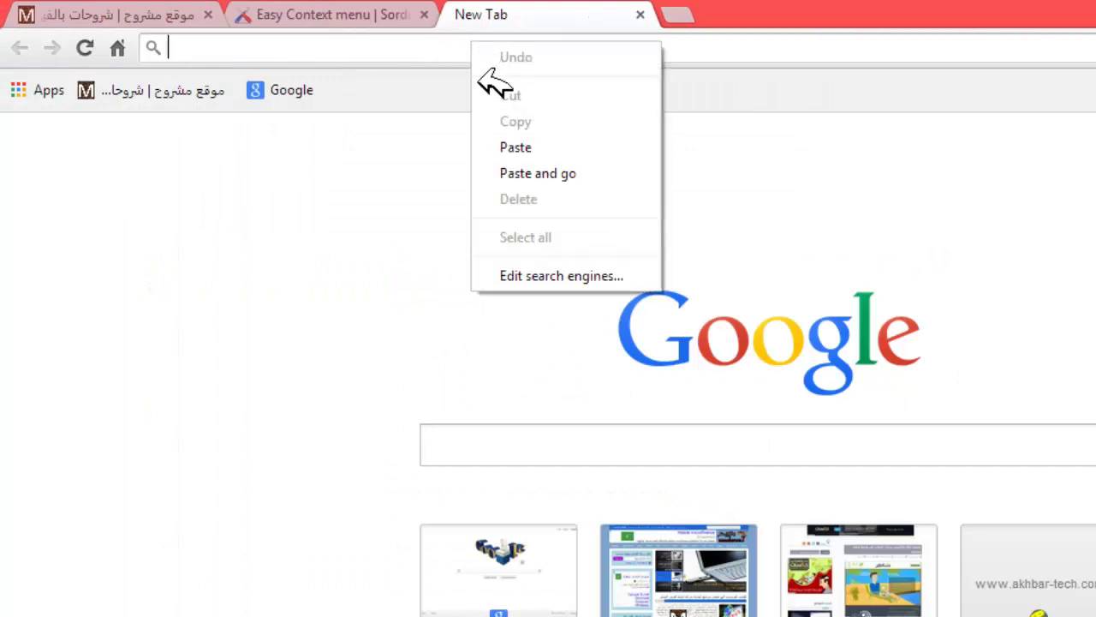
{"action": "left_click", "coordinate": [515, 147]}
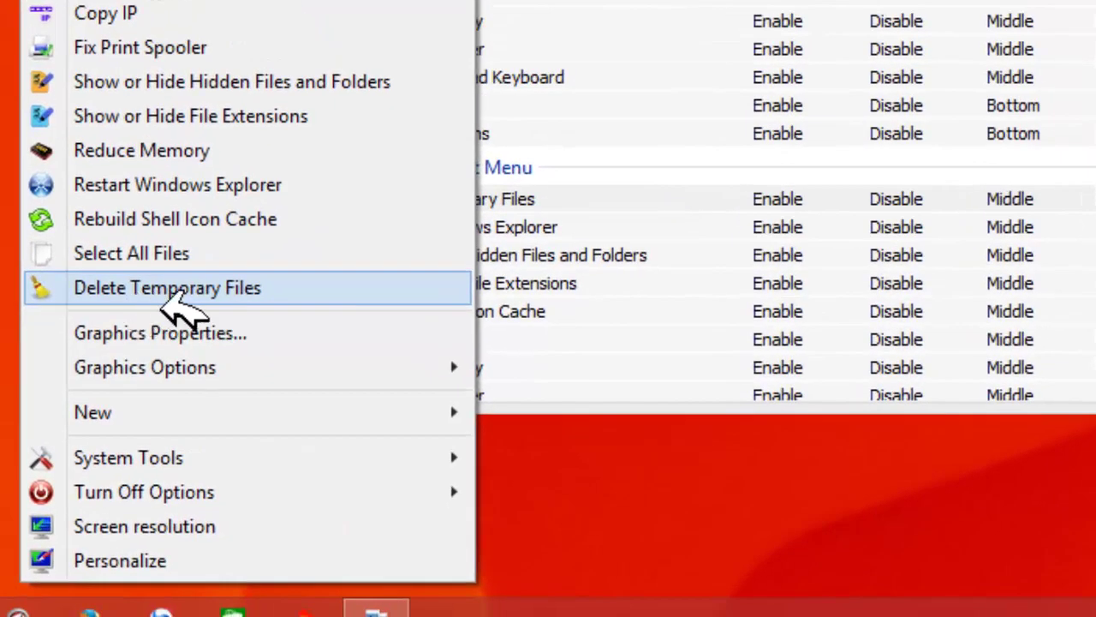
- Run Delete Temporary Files from the desktop context menu
{"action": "left_click", "coordinate": [163, 296]}
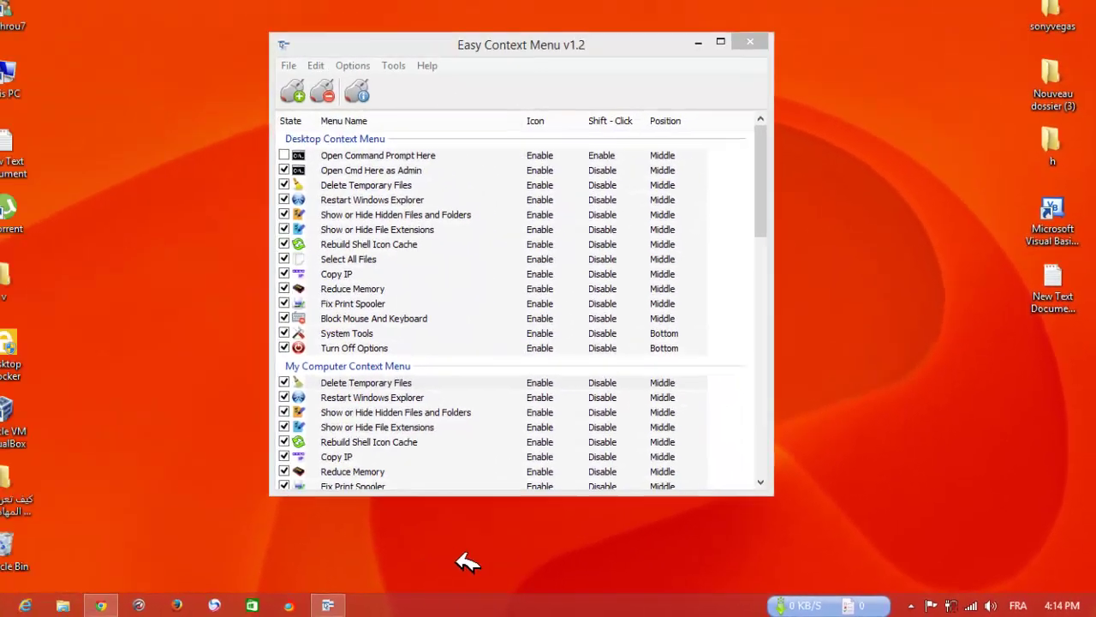
{"action": "right_click", "coordinate": [125, 198]}
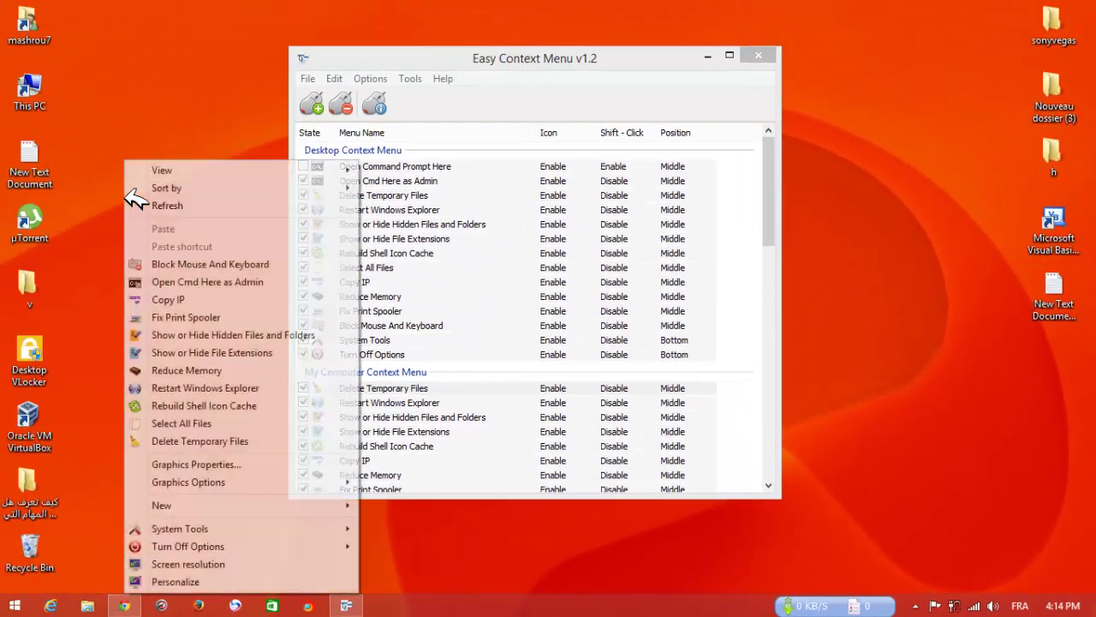
{"action": "left_click", "coordinate": [186, 443]}
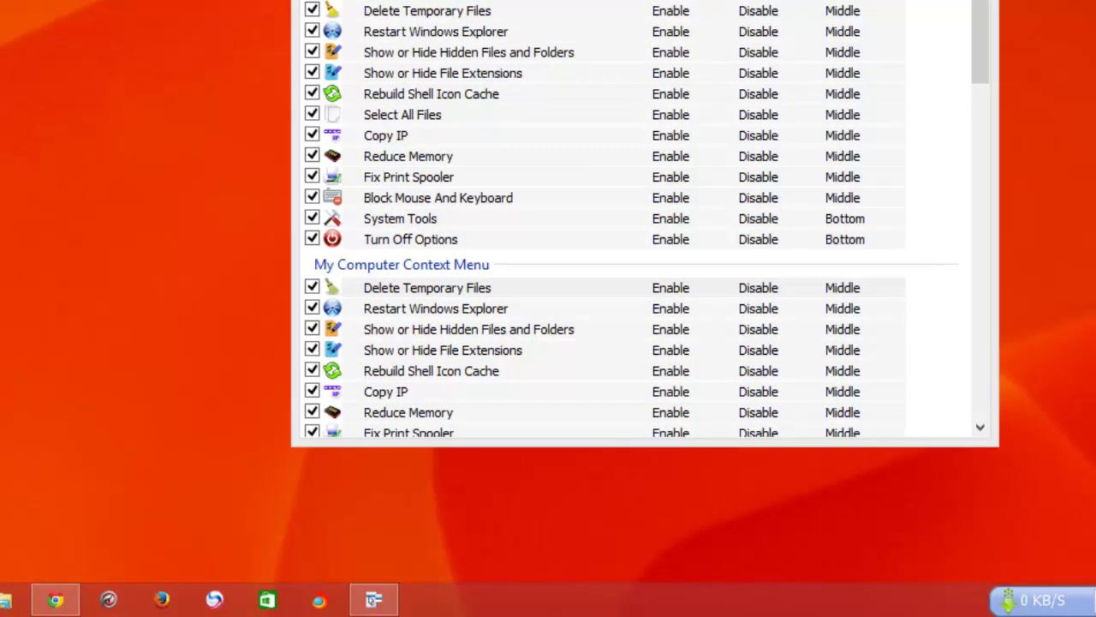
- Test the desktop context menu's System Tools submenu by opening Control Panel from it, and close the Control Panel window
{"action": "key", "text": "Menu"}
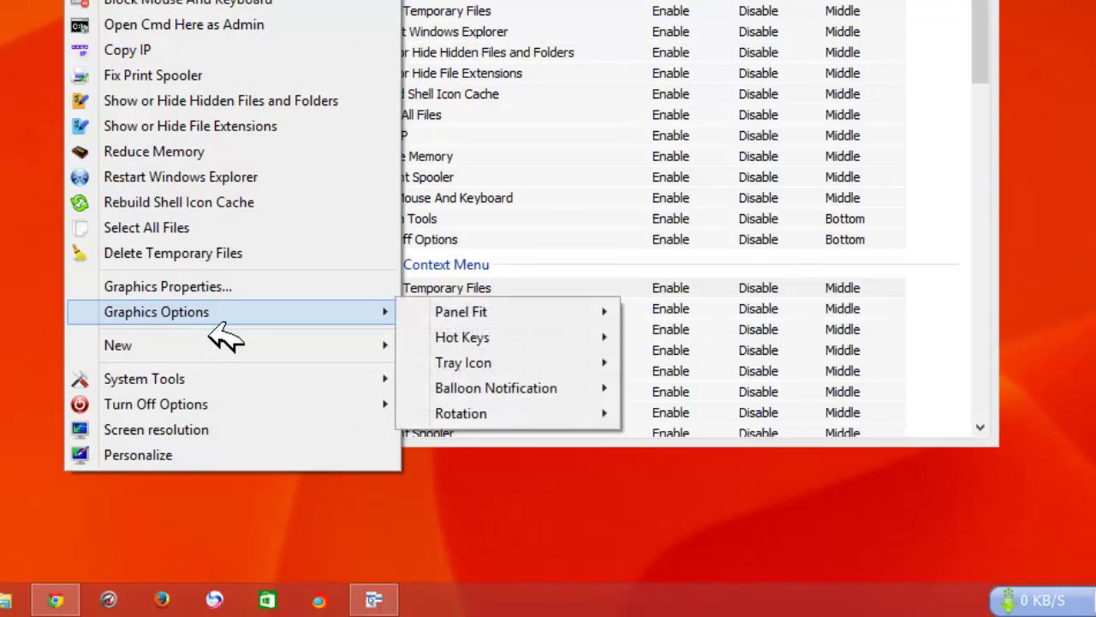
{"action": "mouse_move", "coordinate": [94, 387]}
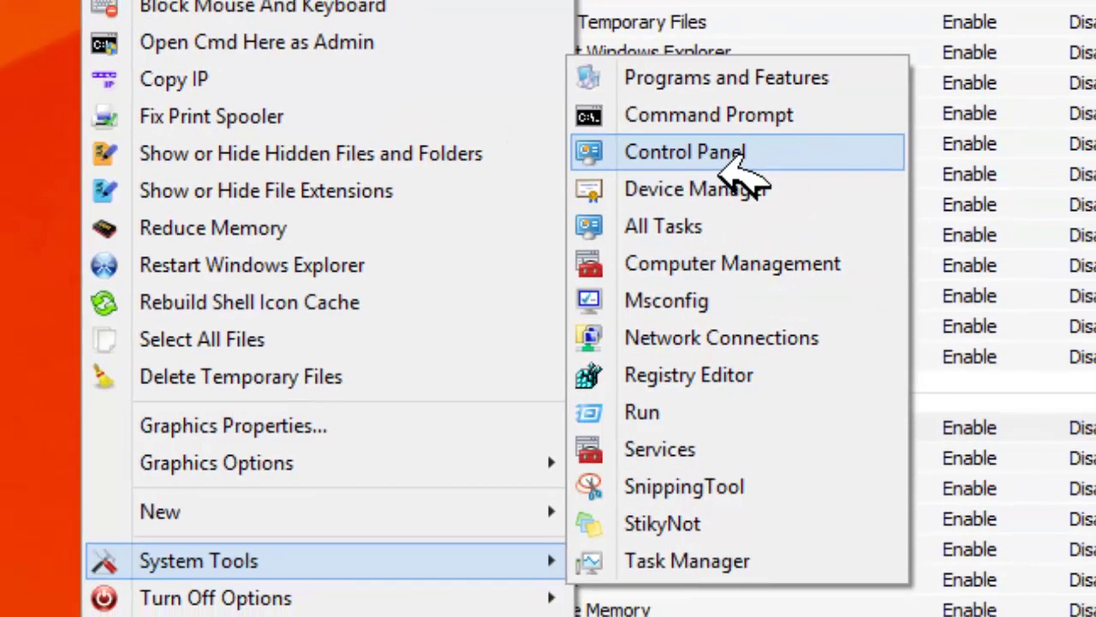
{"action": "left_click", "coordinate": [796, 129]}
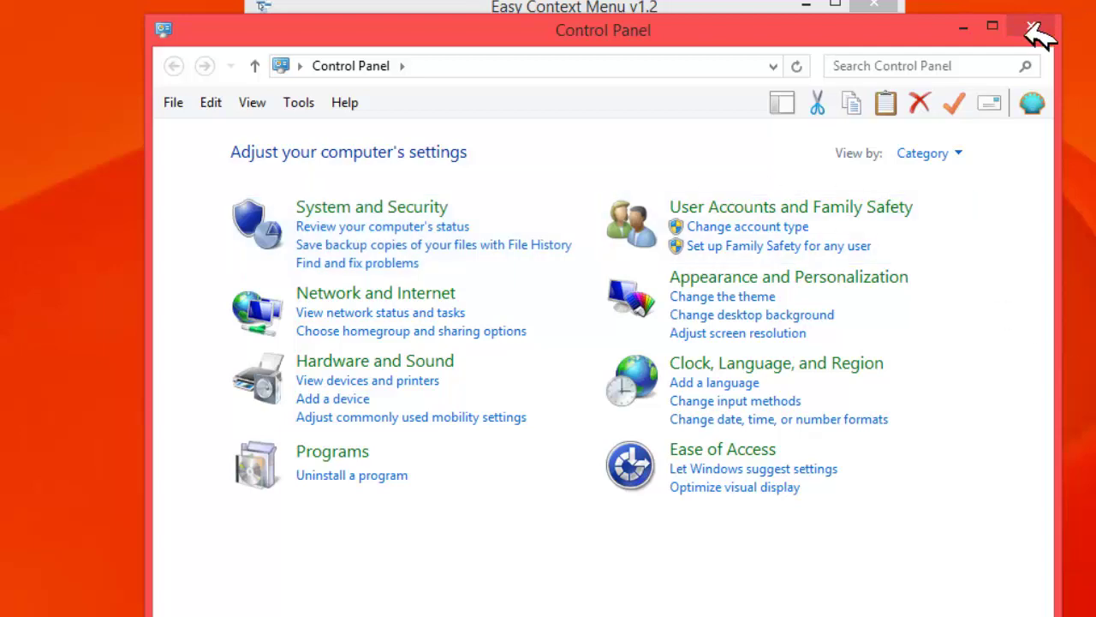
{"action": "left_click", "coordinate": [1034, 28]}
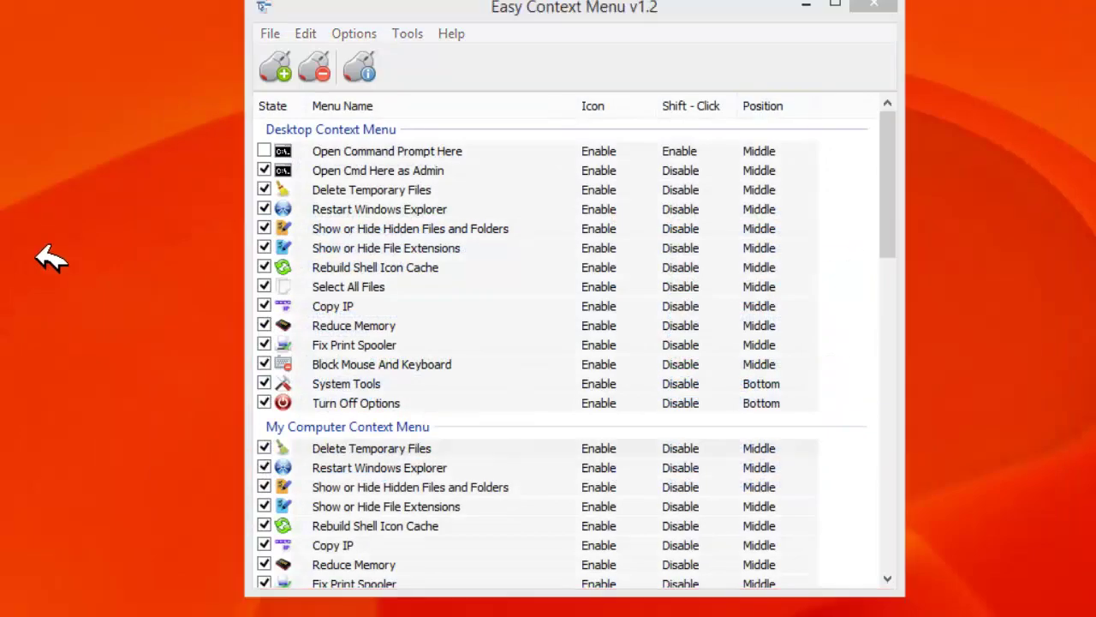
- Examine the added entries in the desktop's context menu and in the This PC icon's context menu
{"action": "right_click", "coordinate": [49, 257]}
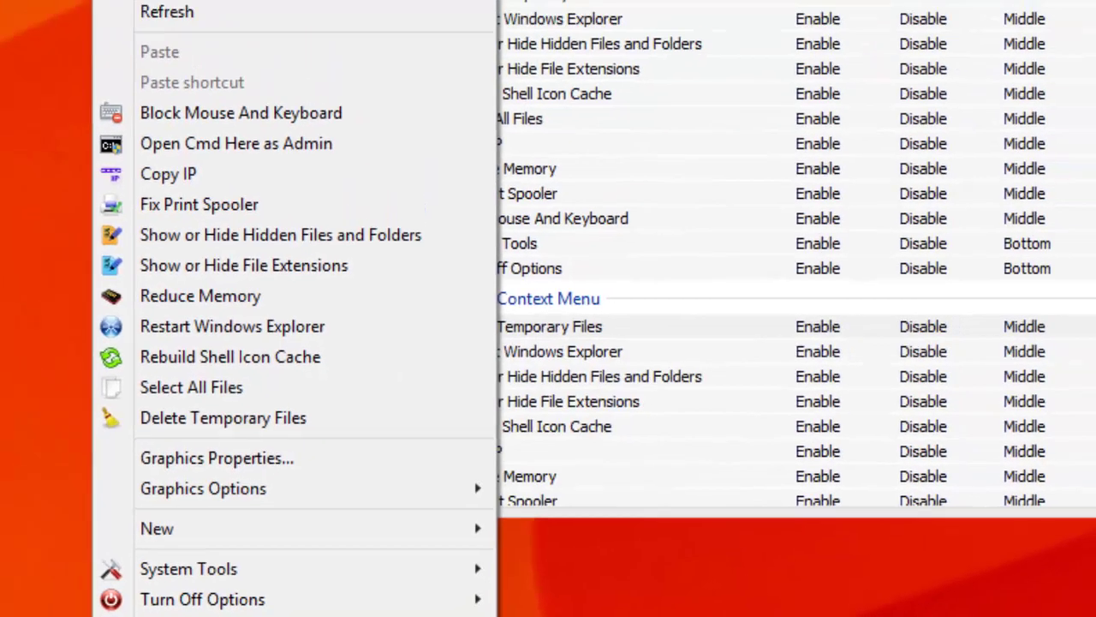
{"action": "left_click", "coordinate": [115, 66]}
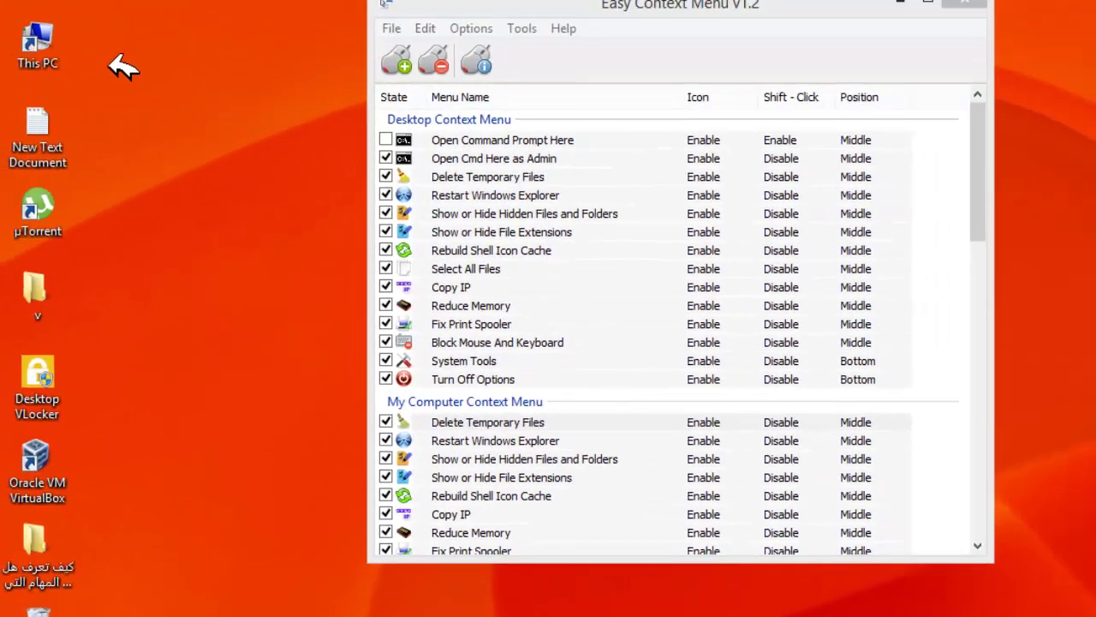
{"action": "right_click", "coordinate": [43, 47]}
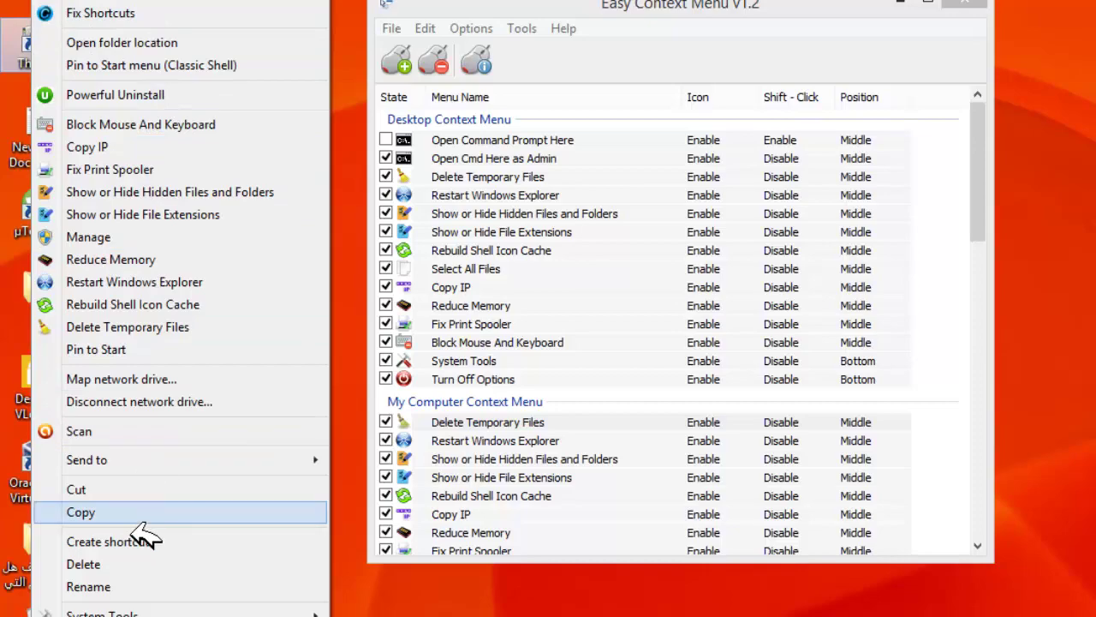
{"action": "left_click", "coordinate": [764, 5]}
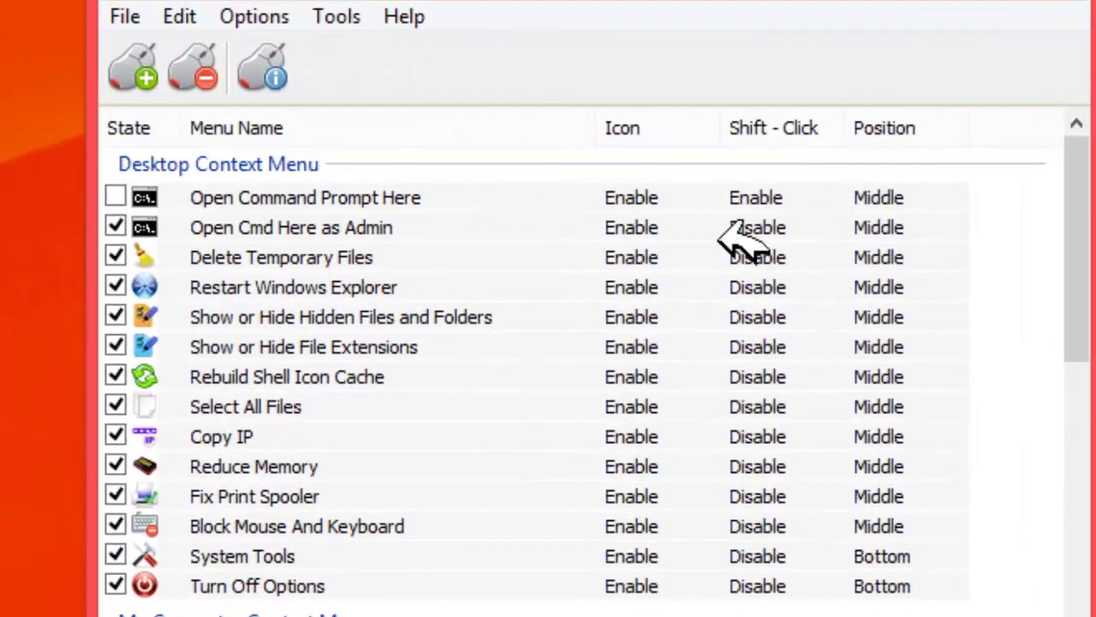
- Remove all the added context menu items and check the desktop's context menu and its View options
{"action": "left_click", "coordinate": [205, 94]}
{"action": "right_click", "coordinate": [84, 93]}
{"action": "mouse_move", "coordinate": [0, 111]}
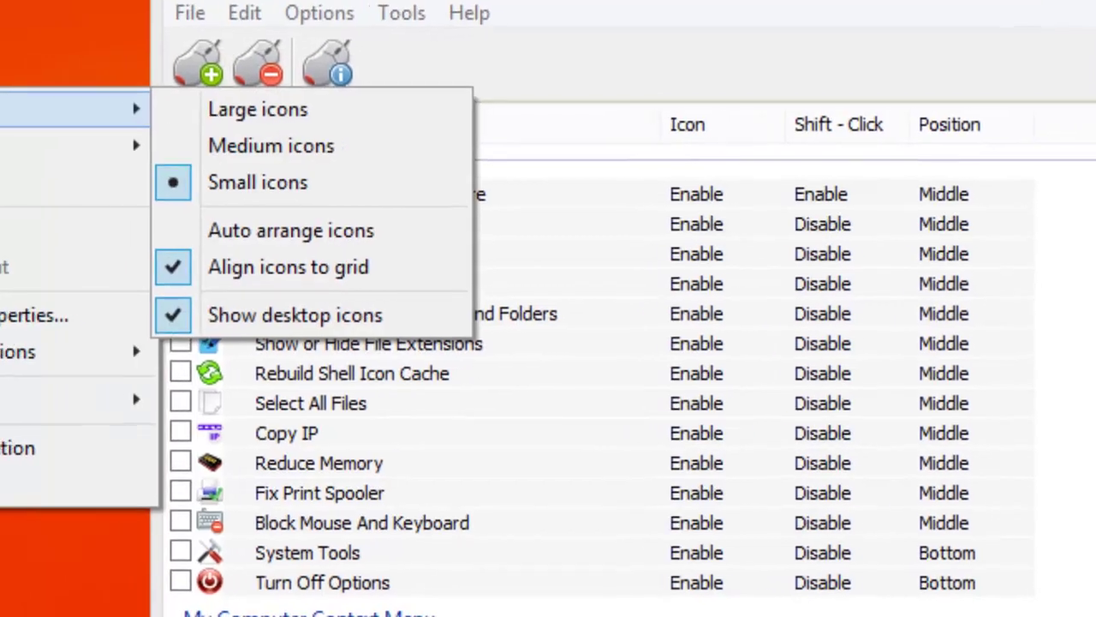
{"action": "left_click", "coordinate": [75, 41]}
{"action": "right_click", "coordinate": [197, 36]}
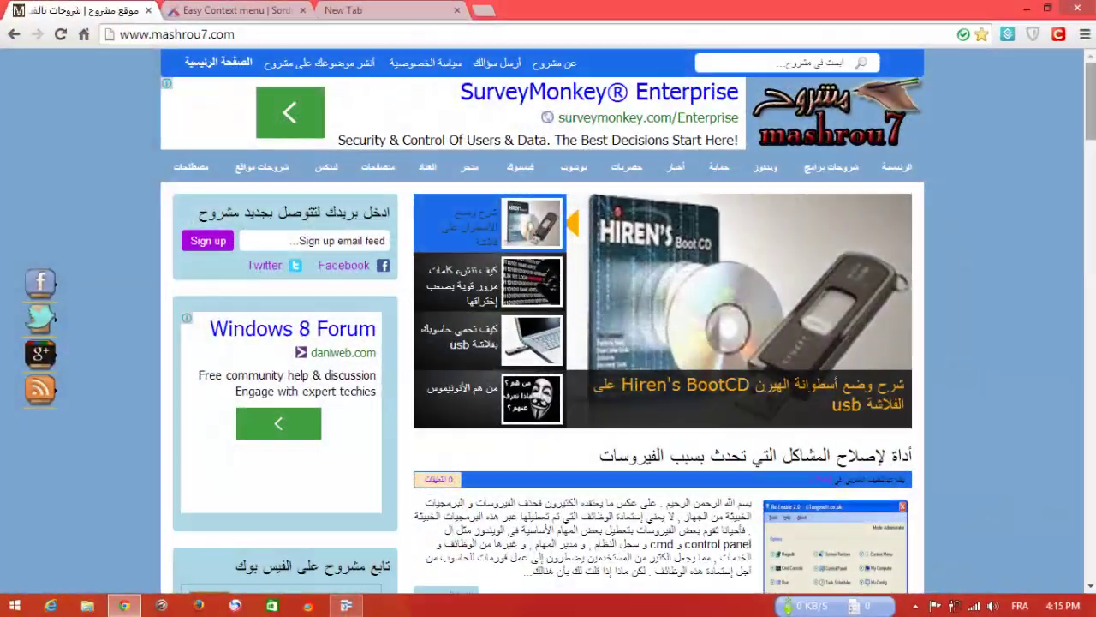
- Look through the mashrou7.com home page in the browser and like The fidan11 page on Facebook
{"action": "scroll", "coordinate": [542, 326], "scroll_direction": "down", "scroll_amount": 20}
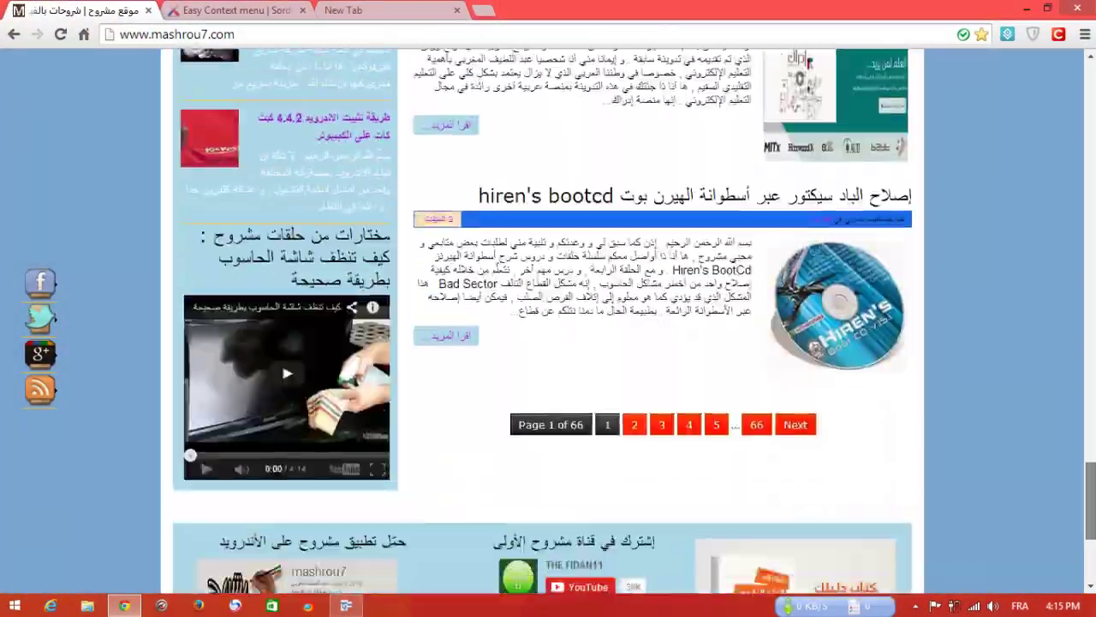
{"action": "left_click_drag", "start_coordinate": [1091, 480], "coordinate": [1091, 64]}
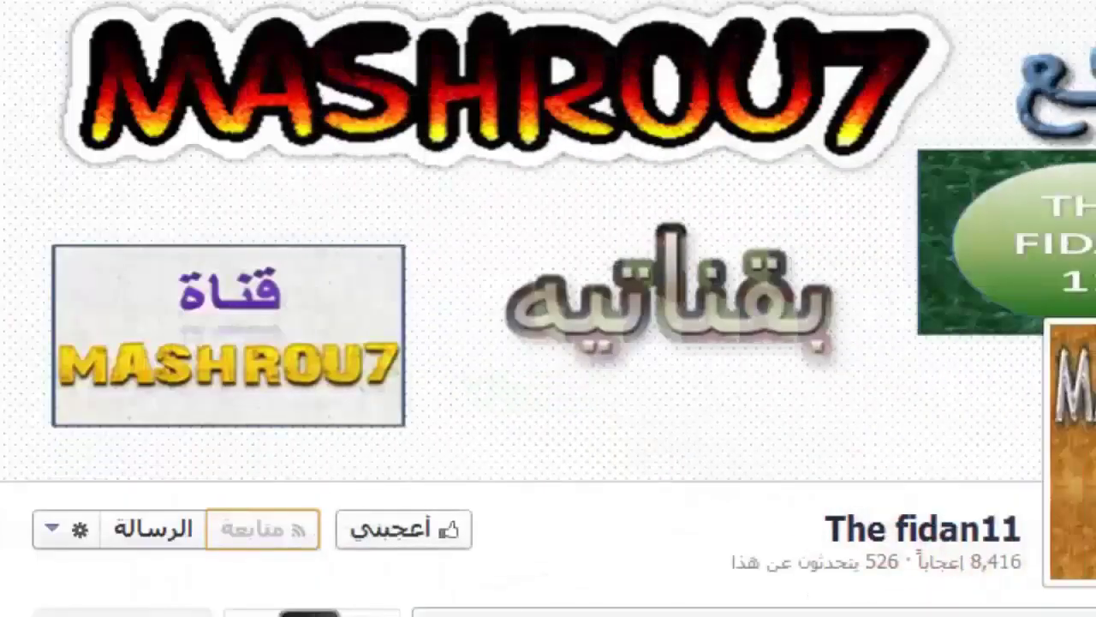
{"action": "left_click", "coordinate": [421, 536]}
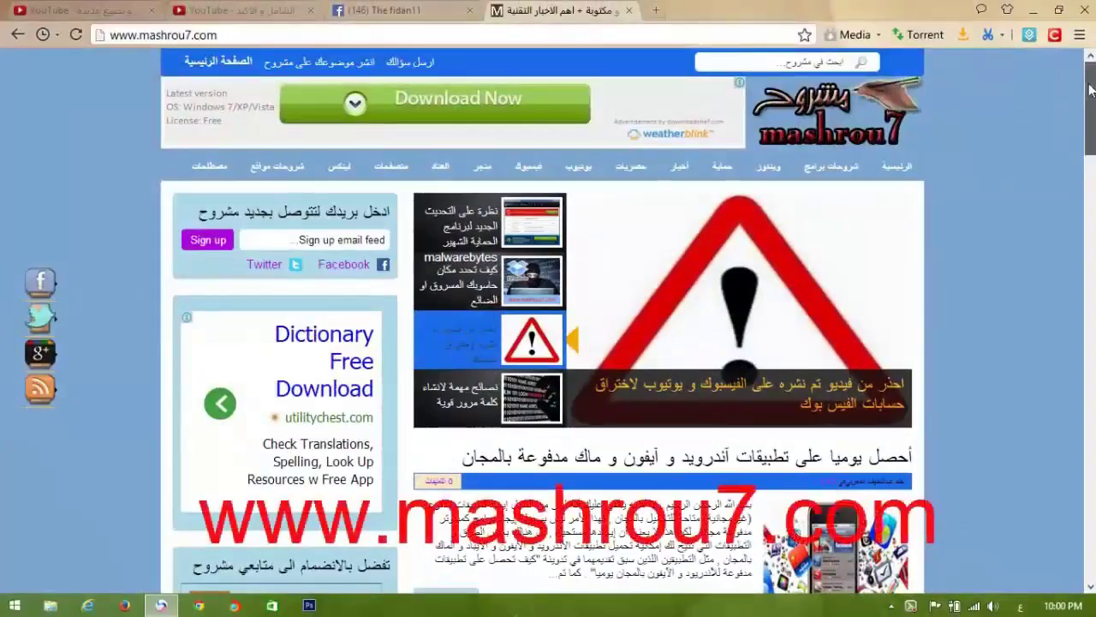
{"action": "left_click_drag", "start_coordinate": [1088, 92], "coordinate": [1092, 51]}
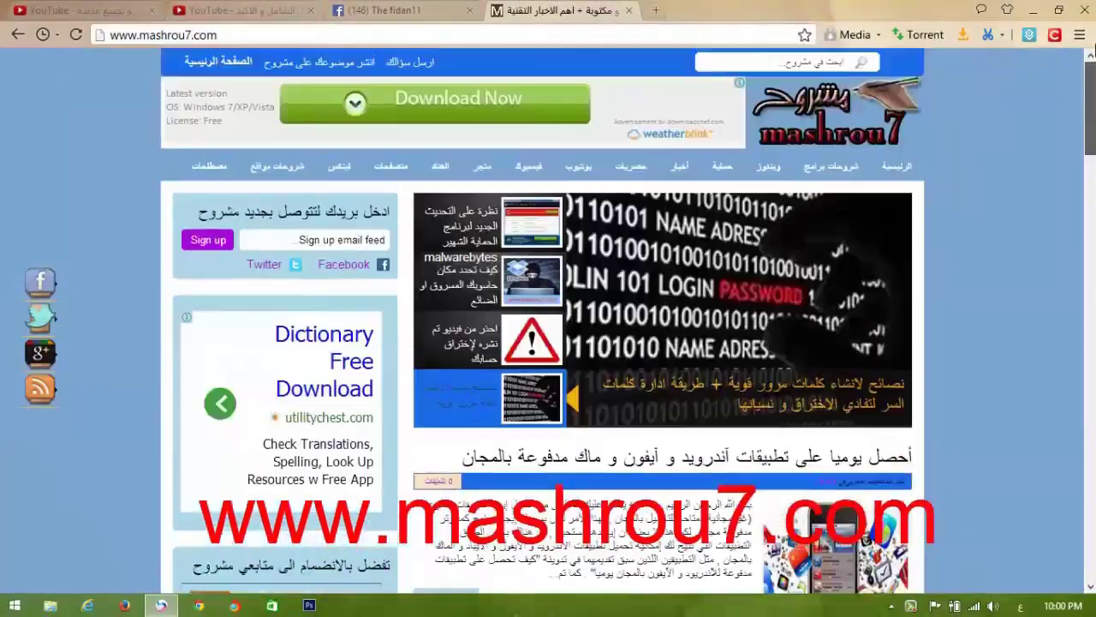